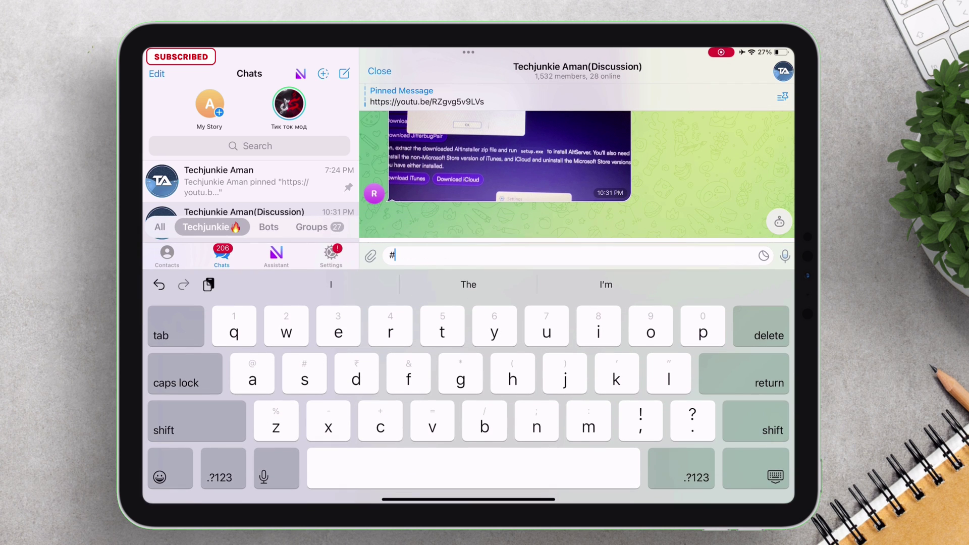
- Post '#esign++' in the Telegram discussion group to request the ESign+ package
{"action": "type", "text": "#esign++"}
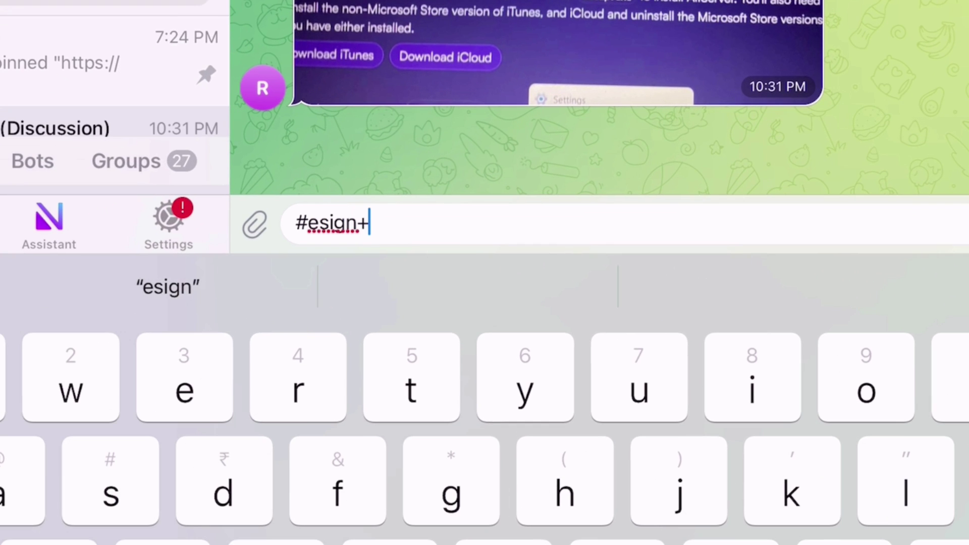
{"action": "key", "text": "Return"}
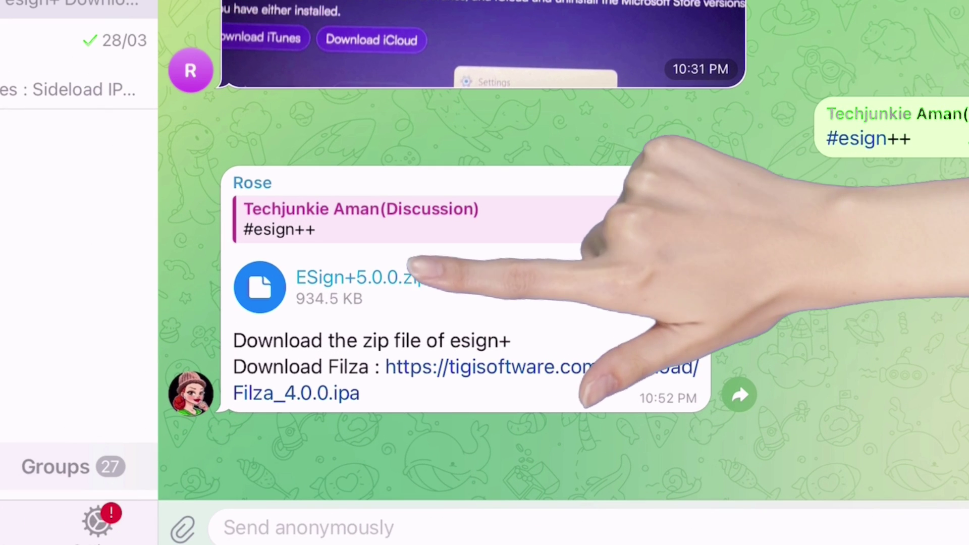
- Save the ESign+5.0.0.zip attachment to Files through the share sheet
{"action": "left_click", "coordinate": [454, 363]}
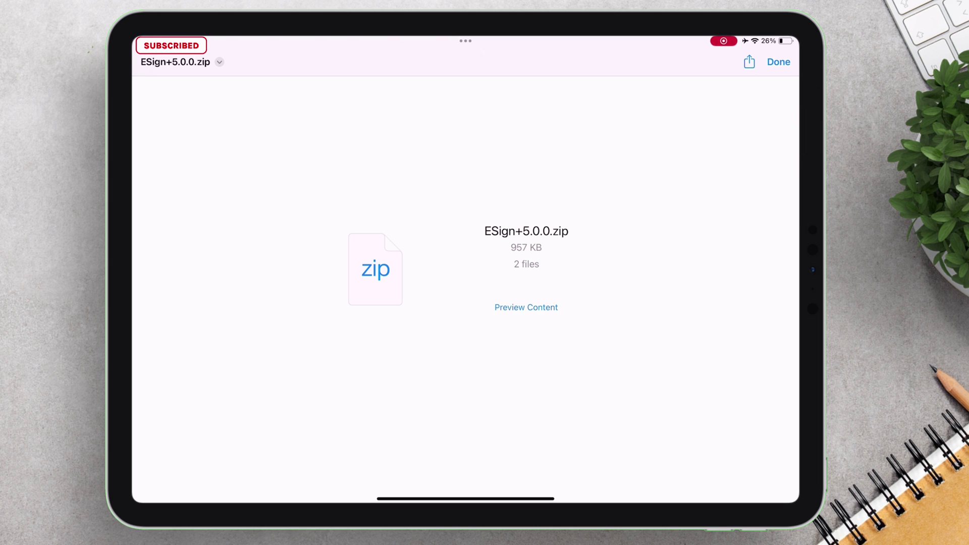
{"action": "left_click", "coordinate": [749, 61]}
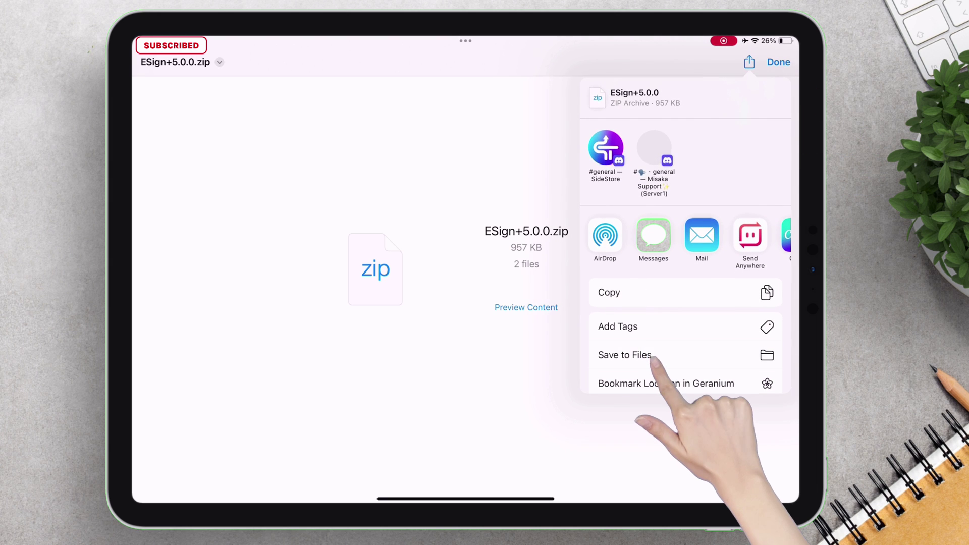
{"action": "left_click", "coordinate": [625, 355]}
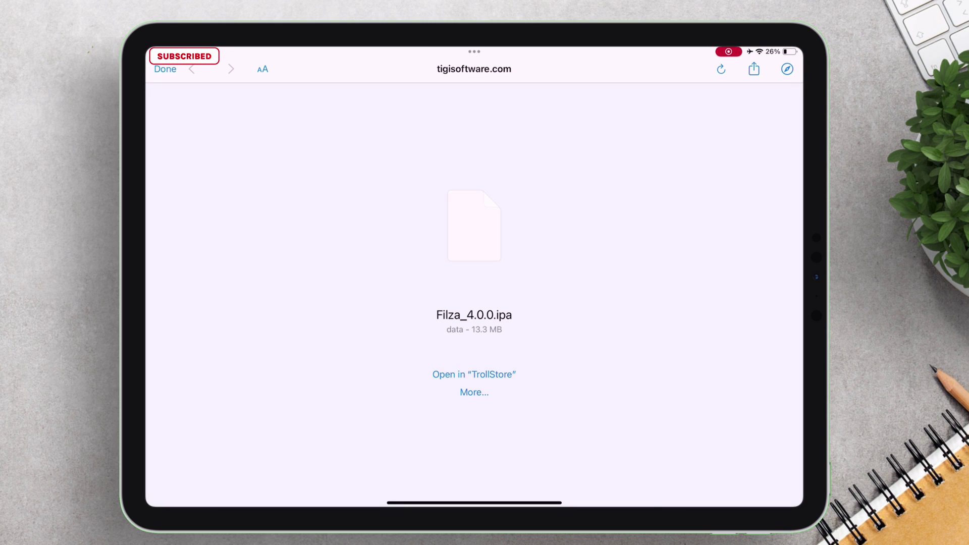
- Send Filza_4.0.0.ipa to TrollStore and install Filza
{"action": "left_click", "coordinate": [504, 374]}
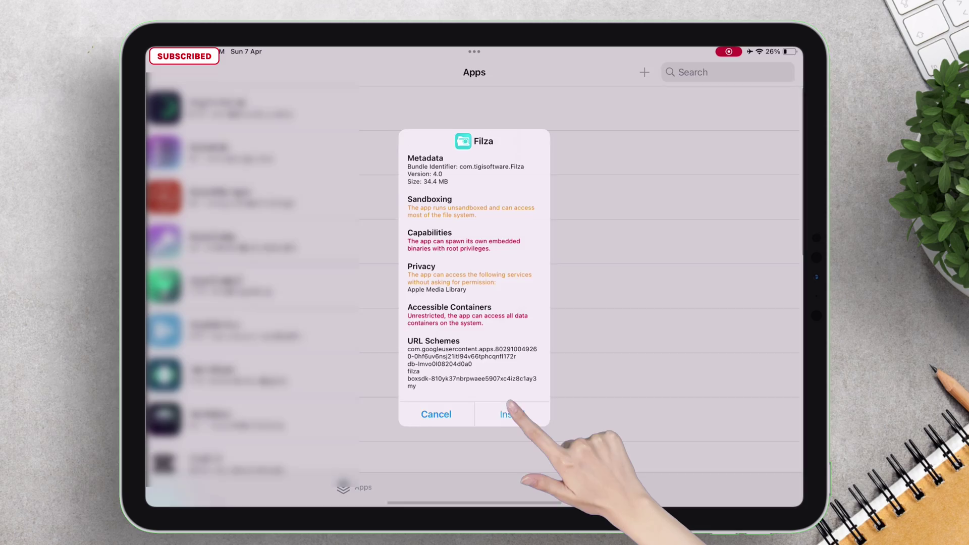
{"action": "left_click", "coordinate": [510, 413]}
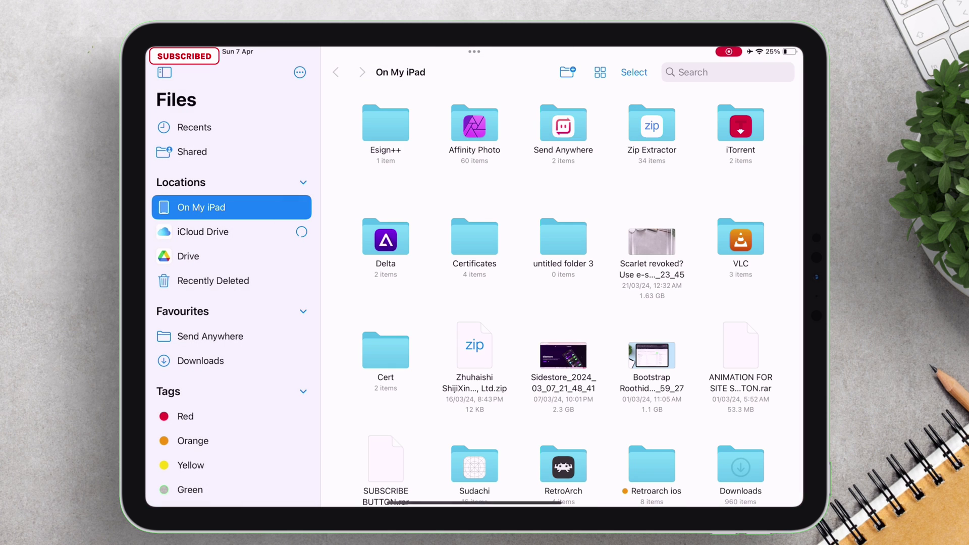
- Share ESign+5.0.0.zip from the Esign++ folder, expanding the app list to reach Filza
{"action": "left_click", "coordinate": [386, 124]}
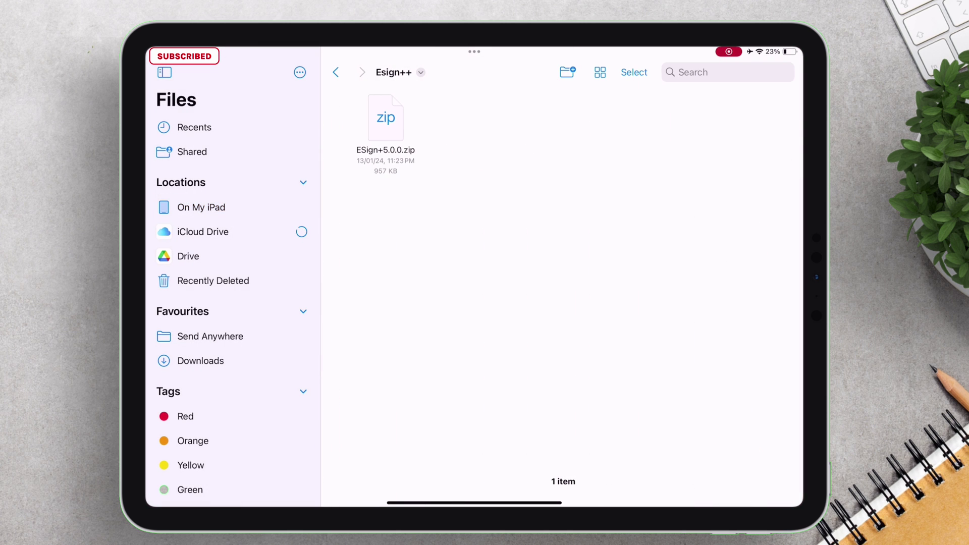
{"action": "right_click", "coordinate": [385, 117]}
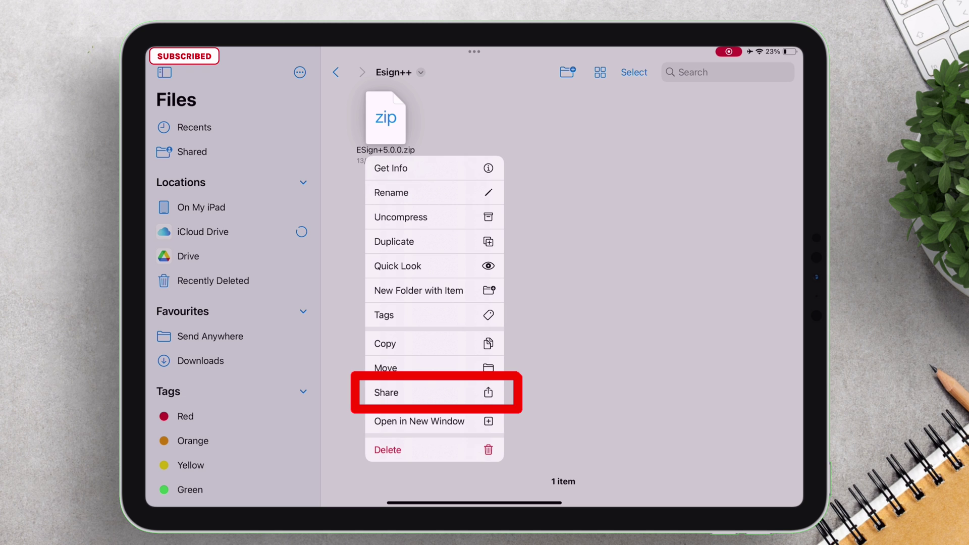
{"action": "left_click", "coordinate": [386, 392]}
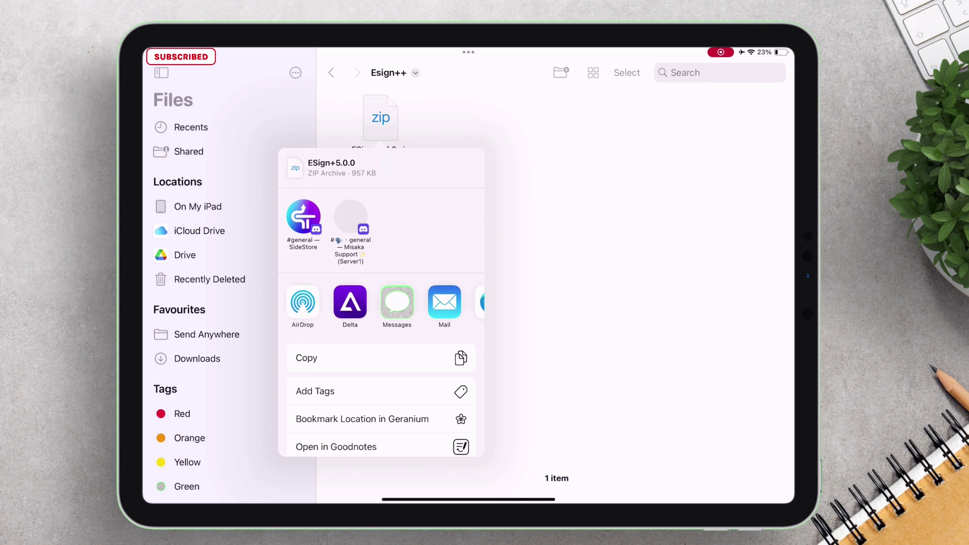
{"action": "scroll", "coordinate": [378, 303], "scroll_direction": "right", "scroll_amount": 5}
{"action": "left_click", "coordinate": [446, 302]}
{"action": "scroll", "coordinate": [384, 323], "scroll_direction": "down", "scroll_amount": 5}
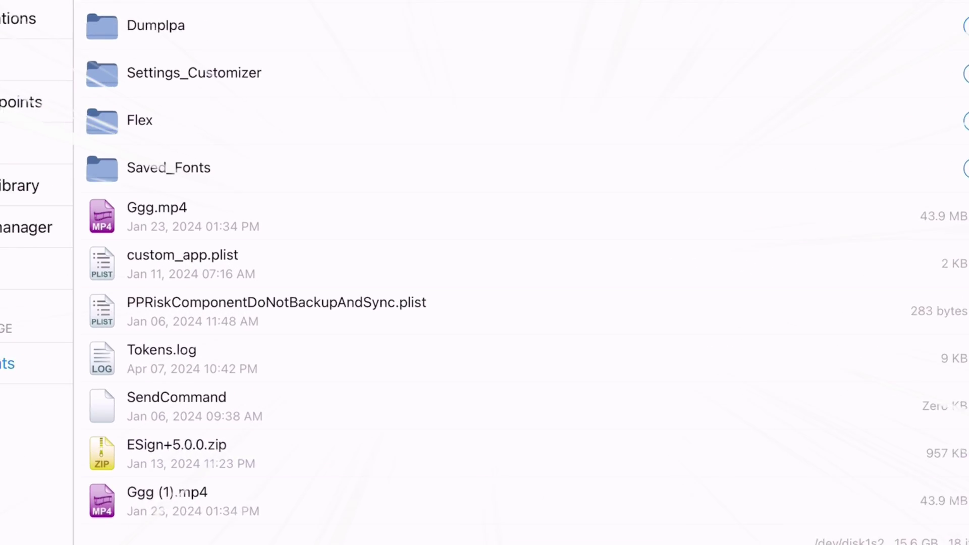
- Extract ESign+5.0.0.zip, open the ESign+5.0.0 folder and copy its Books file
{"action": "left_click", "coordinate": [310, 404]}
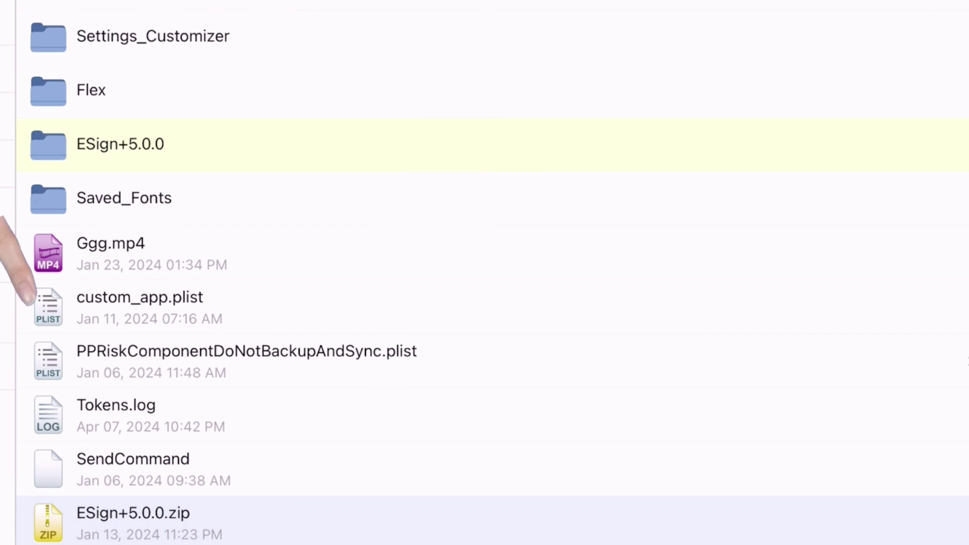
{"action": "left_click", "coordinate": [205, 141]}
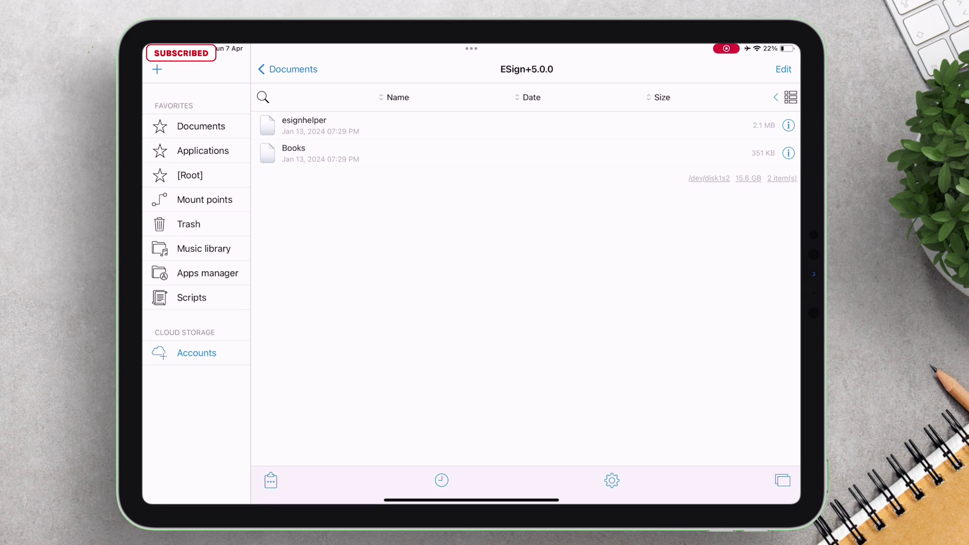
{"action": "left_click", "coordinate": [303, 153]}
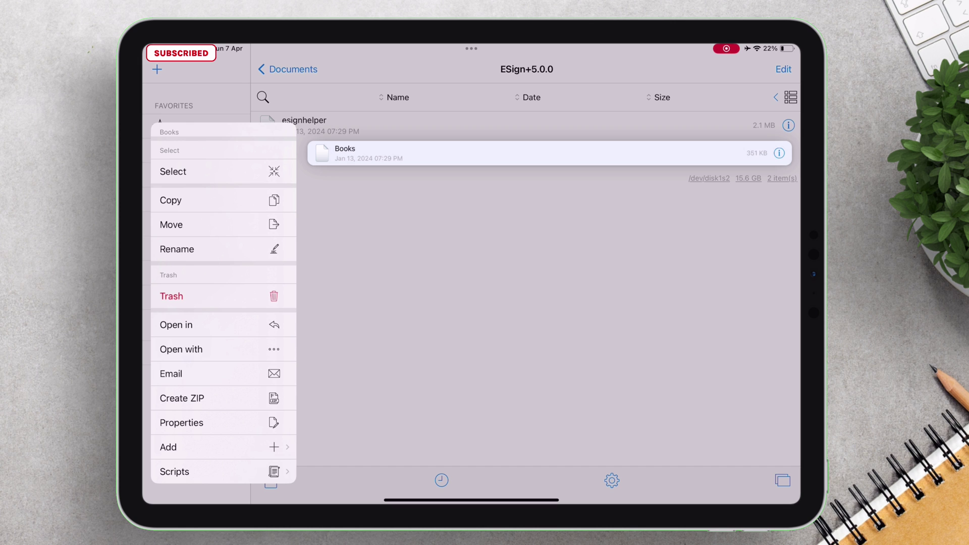
{"action": "left_click", "coordinate": [171, 200]}
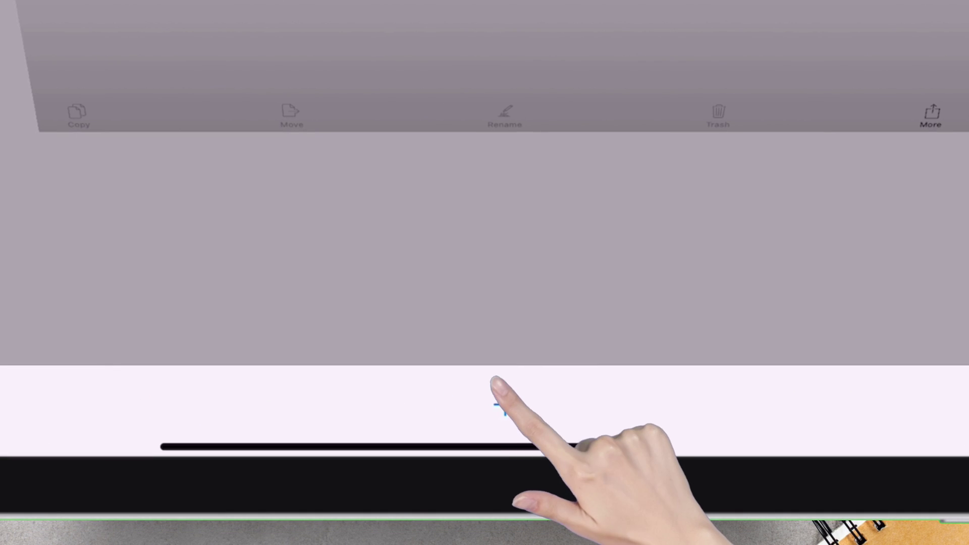
- Show the Books app (com.apple.iBooks) details in Filza's Apps manager
{"action": "left_click", "coordinate": [500, 403]}
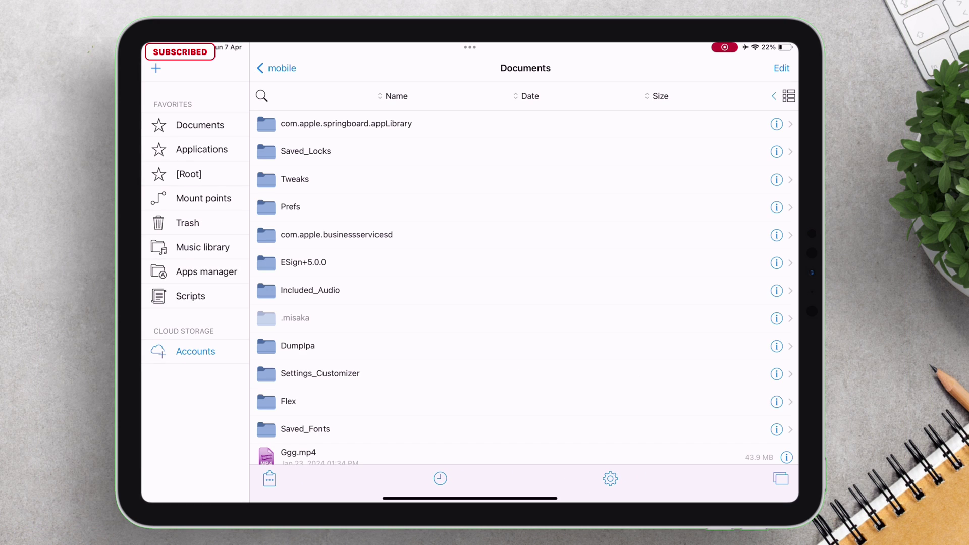
{"action": "left_click", "coordinate": [206, 271]}
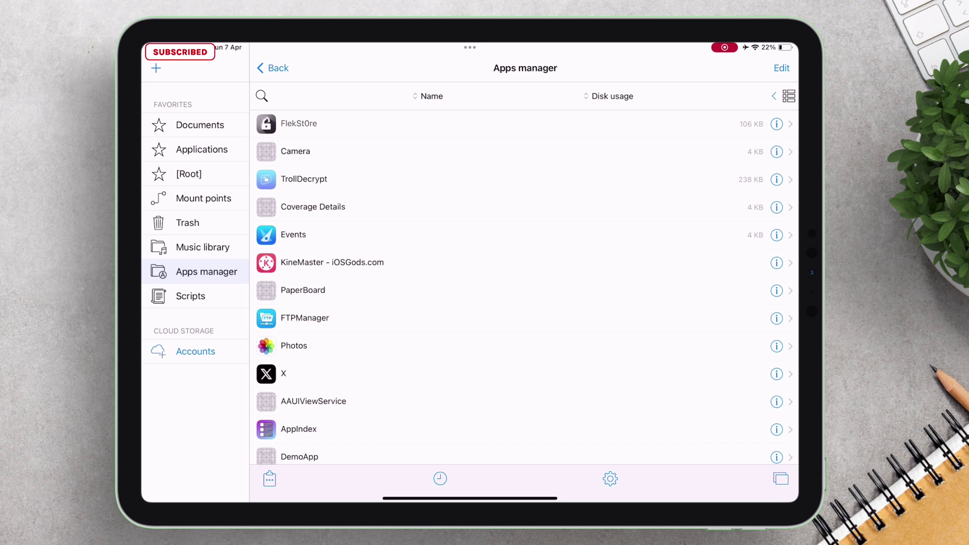
{"action": "scroll", "coordinate": [524, 286], "scroll_direction": "down", "scroll_amount": 15}
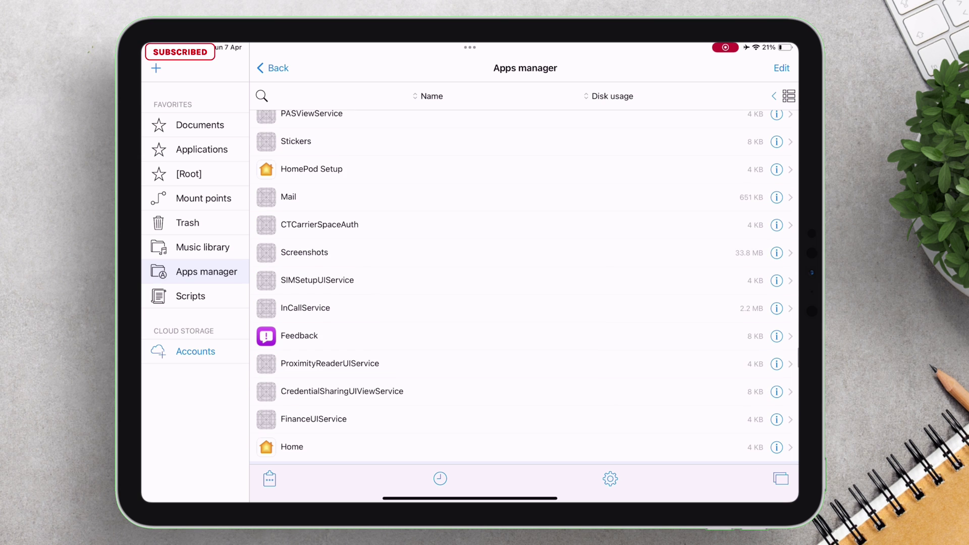
{"action": "scroll", "coordinate": [524, 287], "scroll_direction": "down", "scroll_amount": 5}
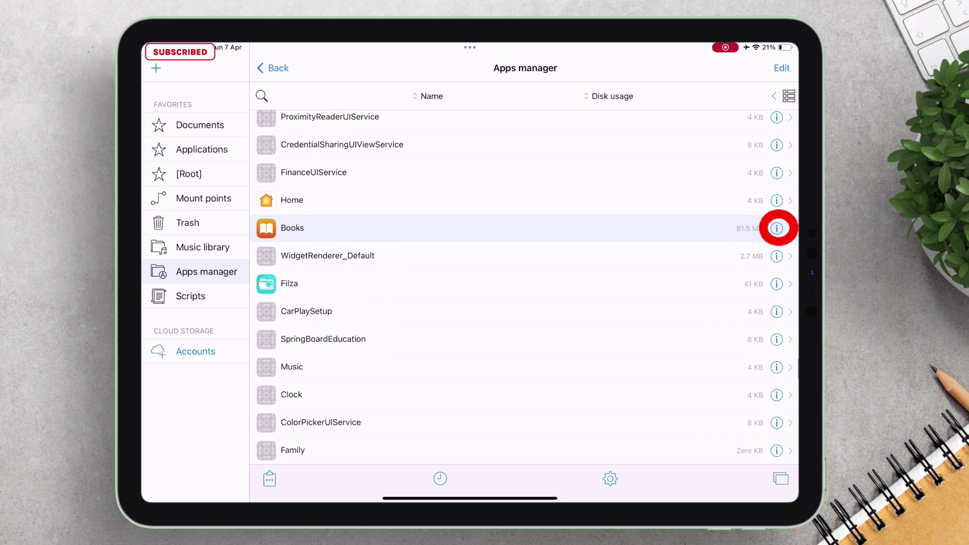
{"action": "left_click", "coordinate": [778, 228]}
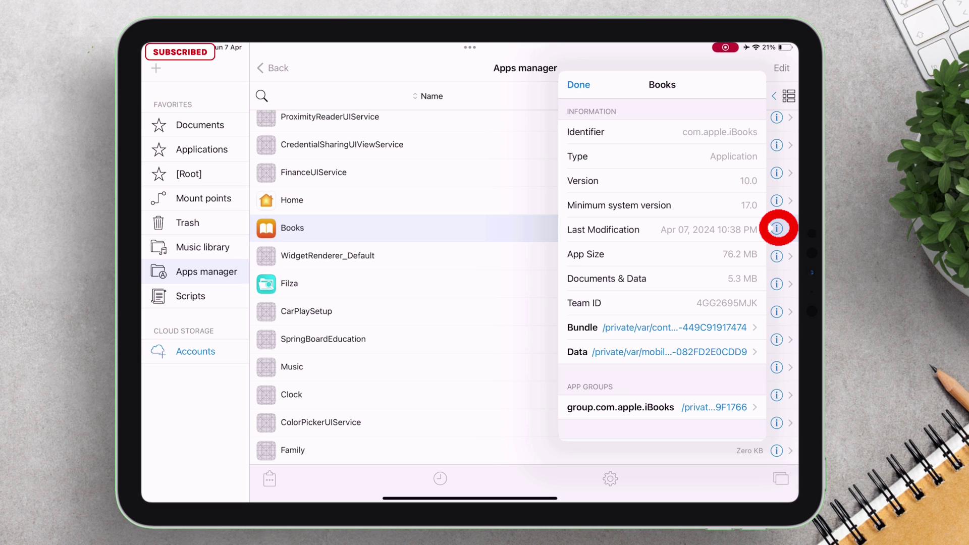
- Open Books.app in the bundle folder and paste the copied Books file there
{"action": "left_click", "coordinate": [674, 327]}
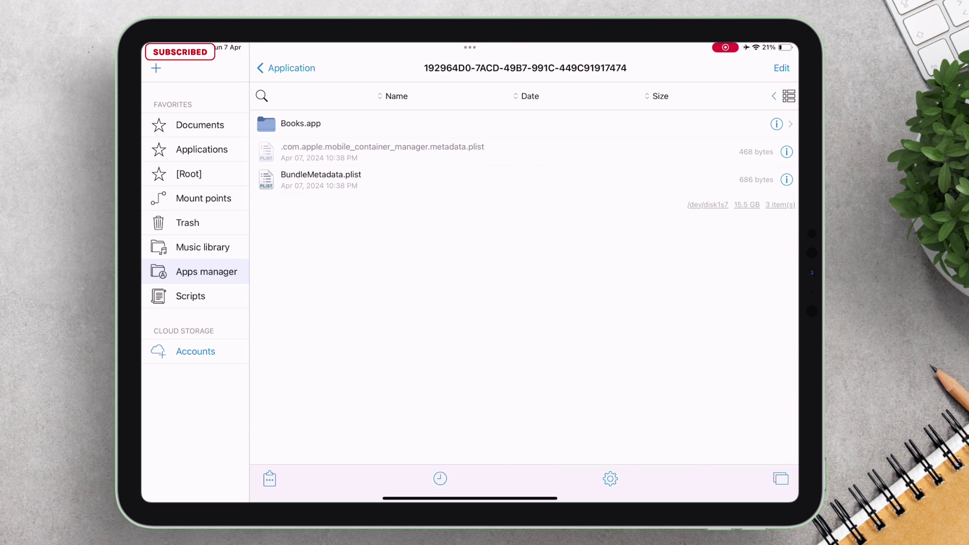
{"action": "left_click", "coordinate": [282, 124]}
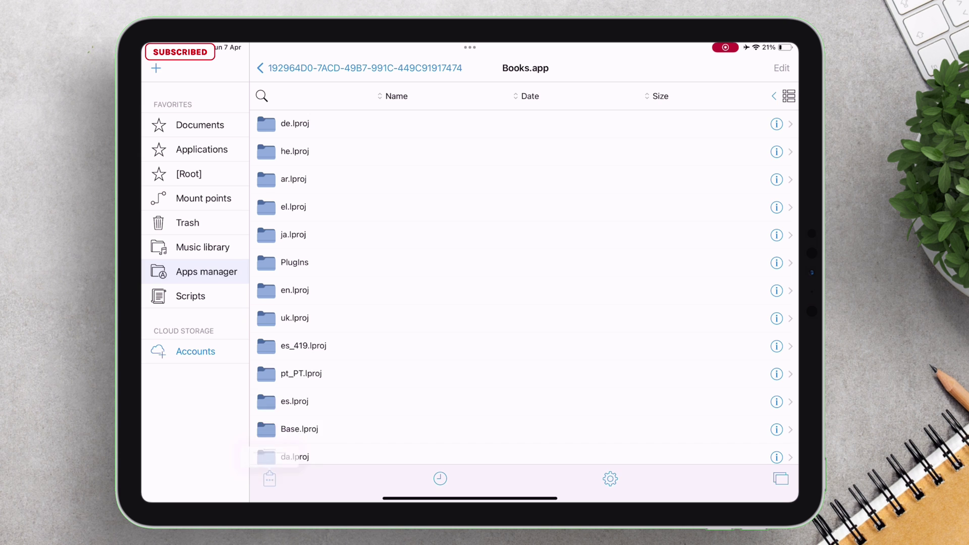
{"action": "left_click_drag", "start_coordinate": [272, 457], "coordinate": [269, 478]}
{"action": "left_click", "coordinate": [203, 427]}
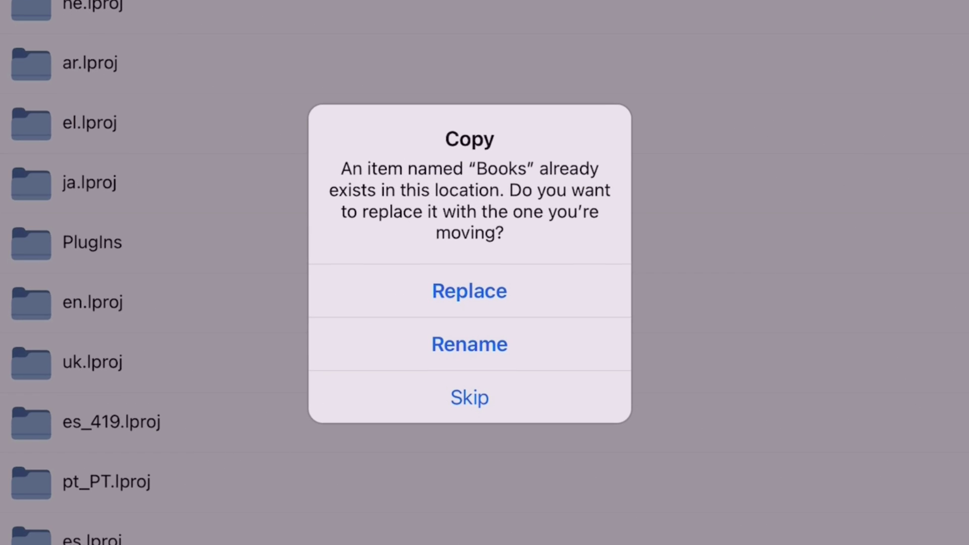
- Replace the existing Books file and set its group to _installd
{"action": "left_click", "coordinate": [469, 290]}
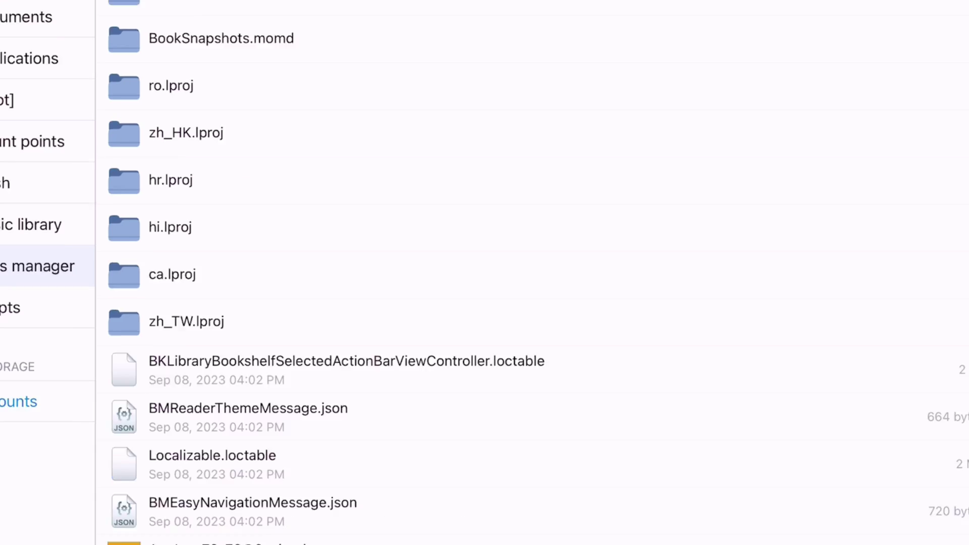
{"action": "scroll", "coordinate": [522, 287], "scroll_direction": "down", "scroll_amount": 2}
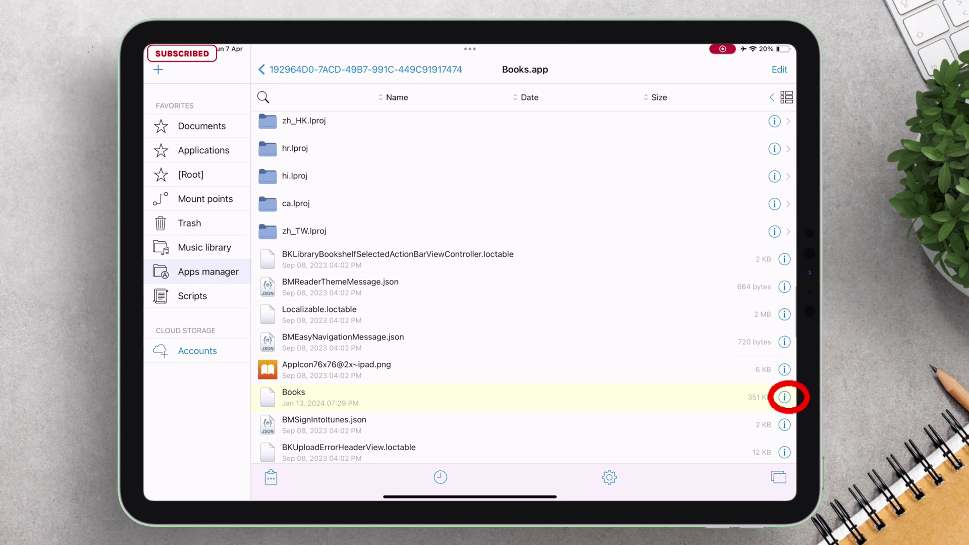
{"action": "left_click", "coordinate": [787, 395]}
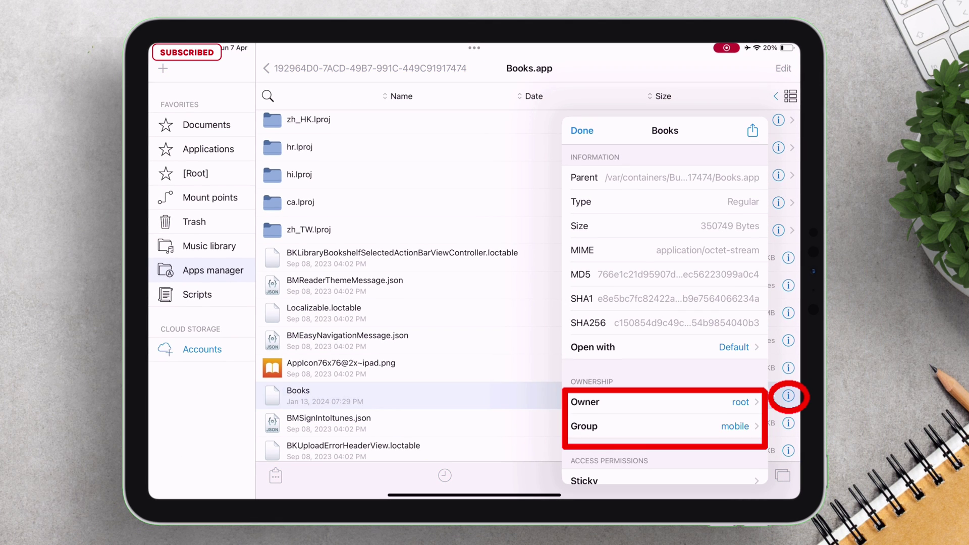
{"action": "left_click", "coordinate": [661, 402]}
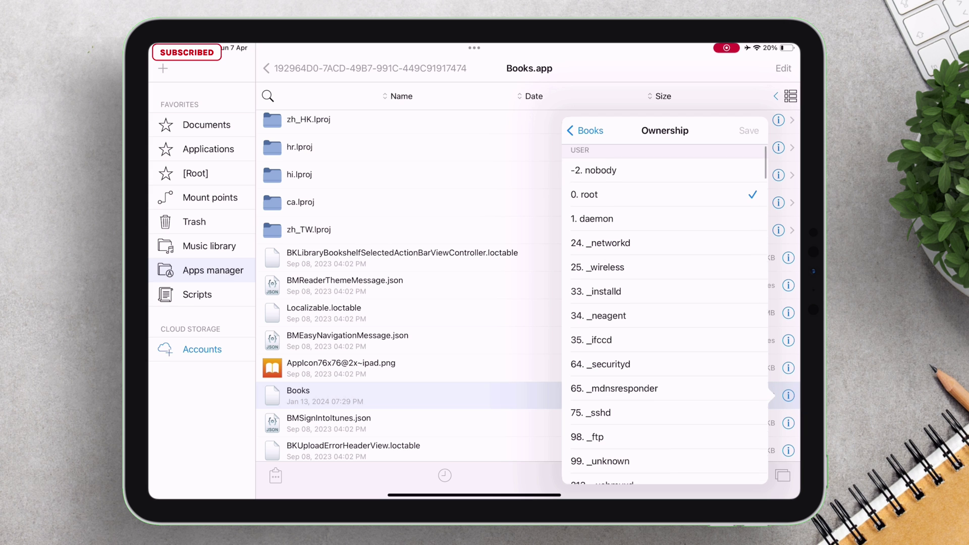
{"action": "scroll", "coordinate": [664, 313], "scroll_direction": "down", "scroll_amount": 20}
{"action": "scroll", "coordinate": [664, 313], "scroll_direction": "down", "scroll_amount": 6}
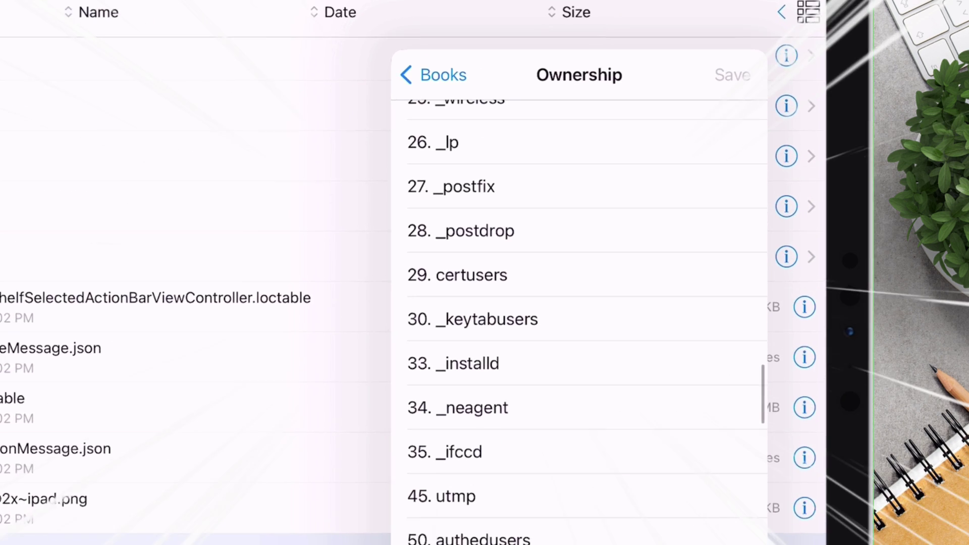
{"action": "left_click", "coordinate": [666, 289]}
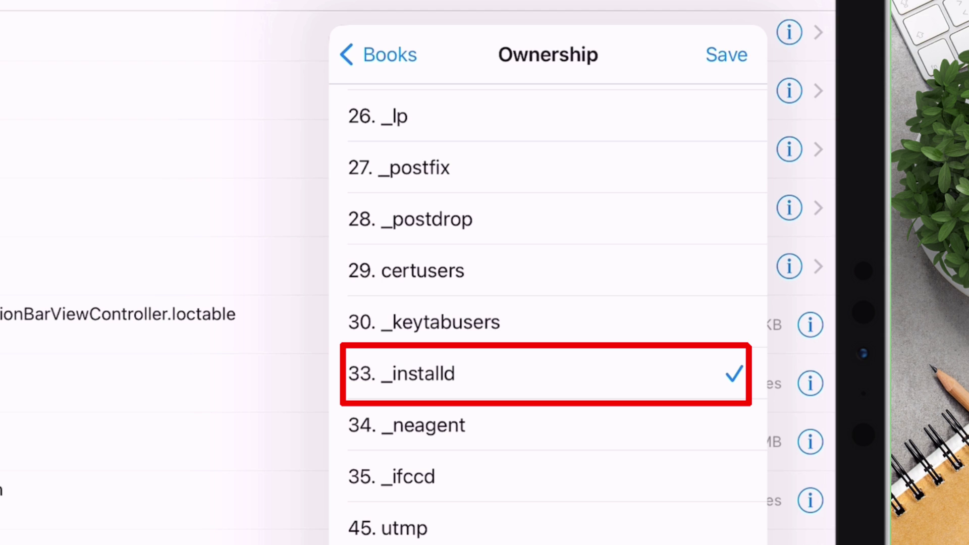
{"action": "left_click", "coordinate": [727, 54]}
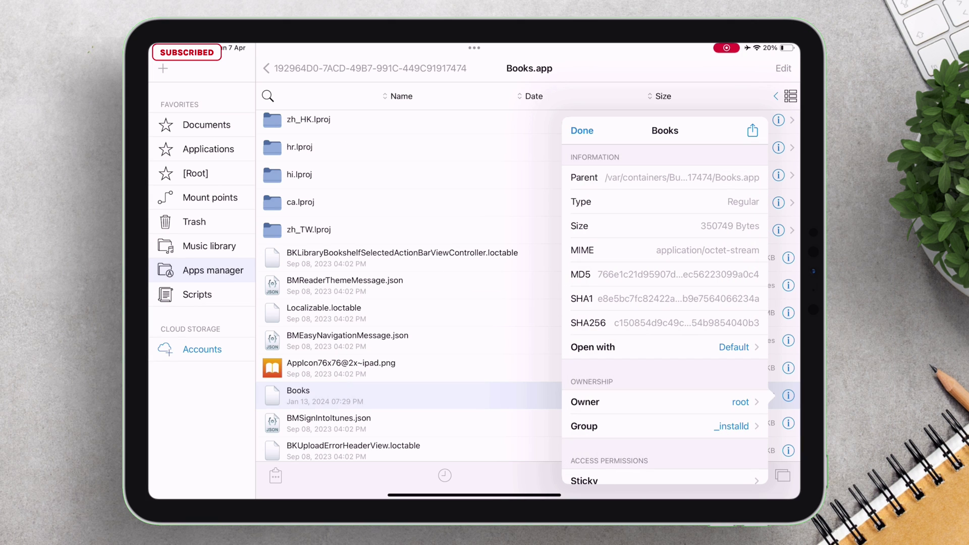
- Set the Books file's owner to _installd
{"action": "left_click", "coordinate": [656, 402]}
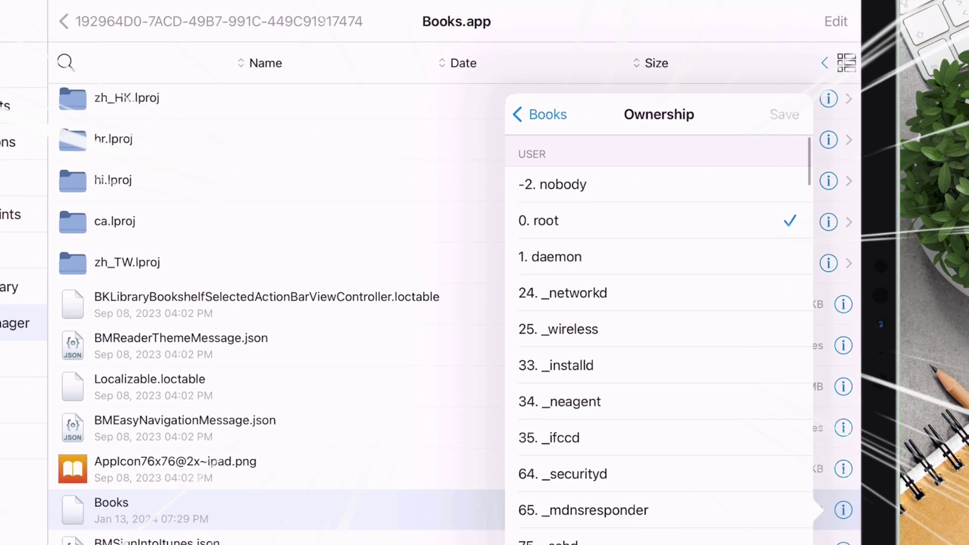
{"action": "left_click", "coordinate": [631, 299]}
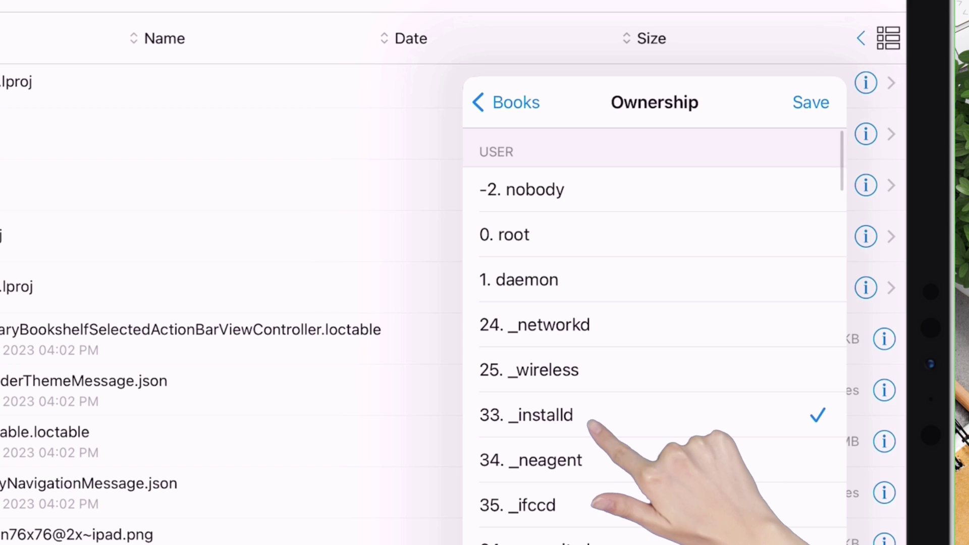
{"action": "left_click", "coordinate": [812, 104]}
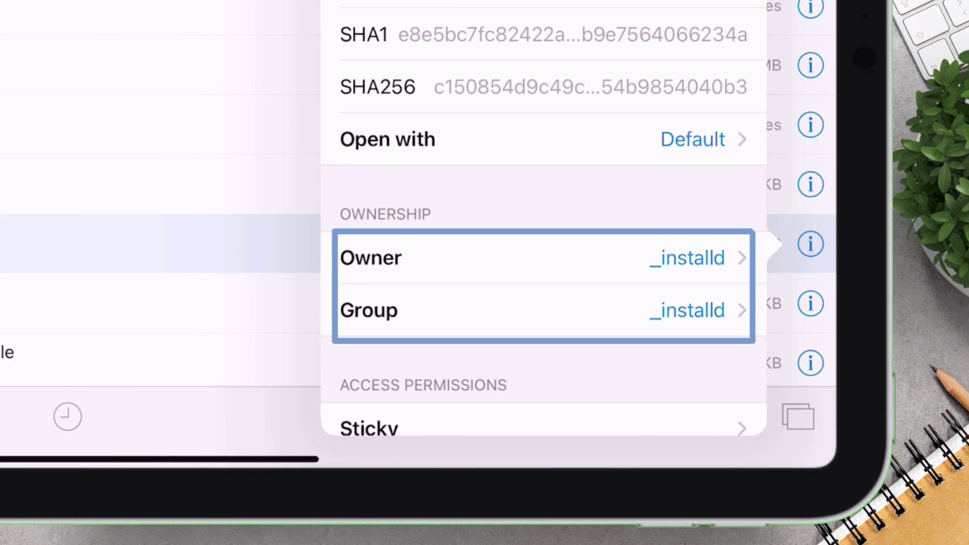
- Save a 0755 permission mask on Books, replacing 0600, and close its info
{"action": "scroll", "coordinate": [544, 253], "scroll_direction": "down", "scroll_amount": 3}
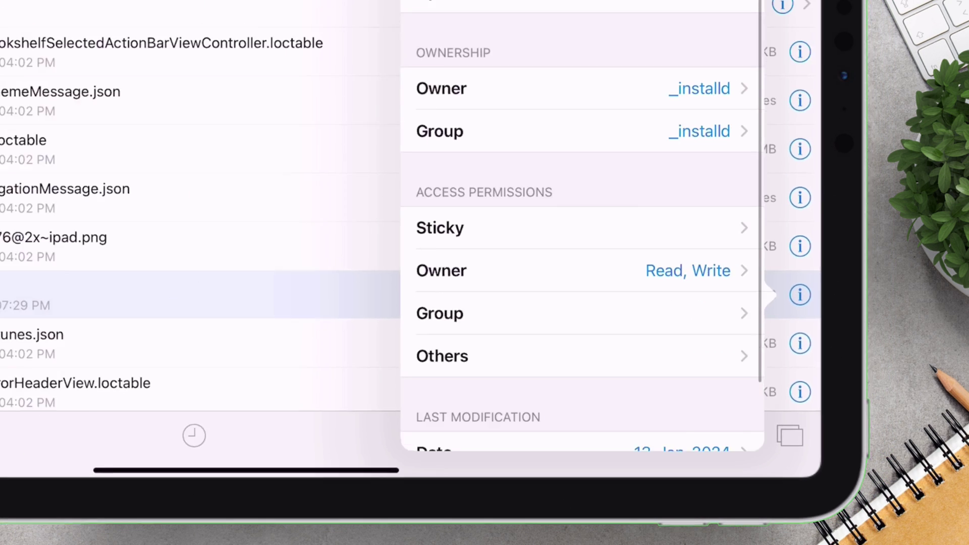
{"action": "left_click", "coordinate": [656, 307]}
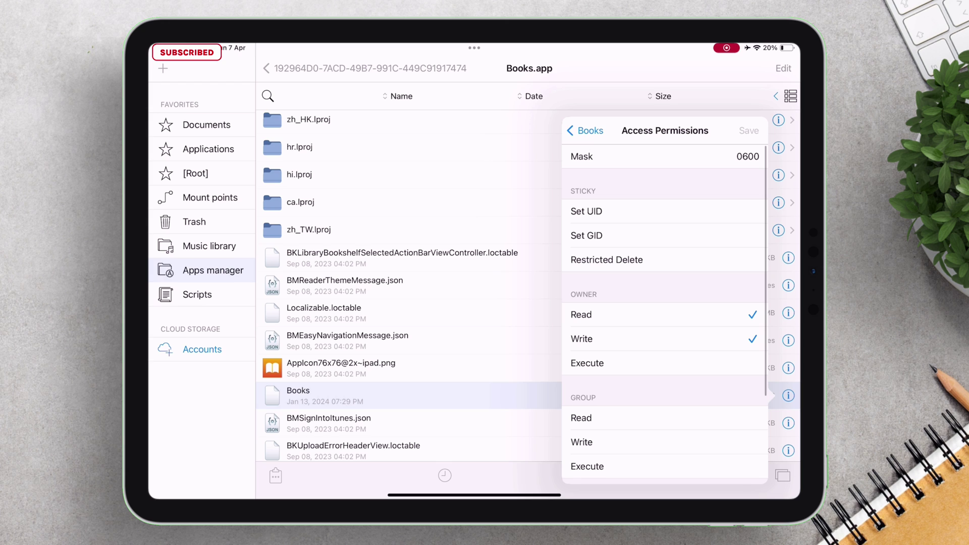
{"action": "left_click", "coordinate": [656, 156]}
{"action": "key", "text": "BackSpace"}
{"action": "key", "text": "BackSpace"}
{"action": "key", "text": "BackSpace"}
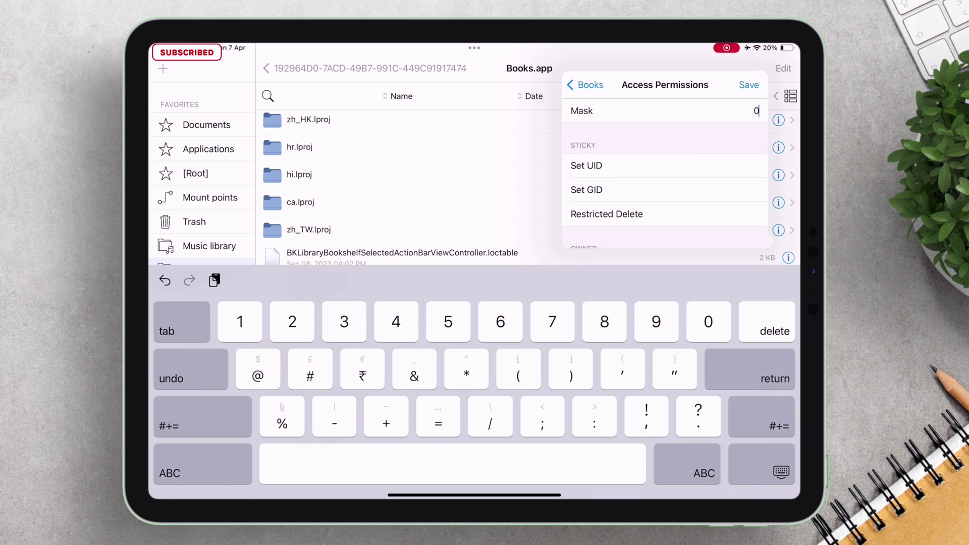
{"action": "key", "text": "BackSpace"}
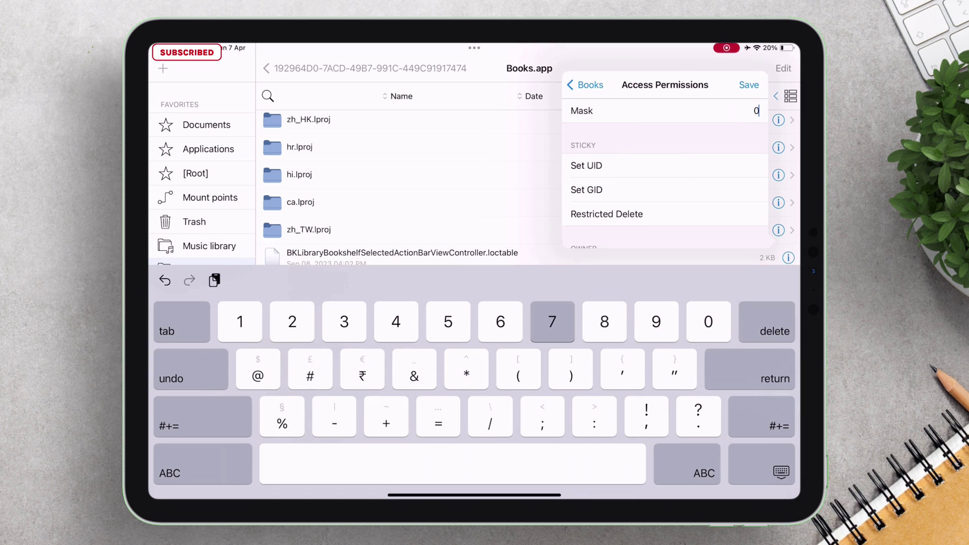
{"action": "type", "text": "755"}
{"action": "left_click", "coordinate": [749, 85]}
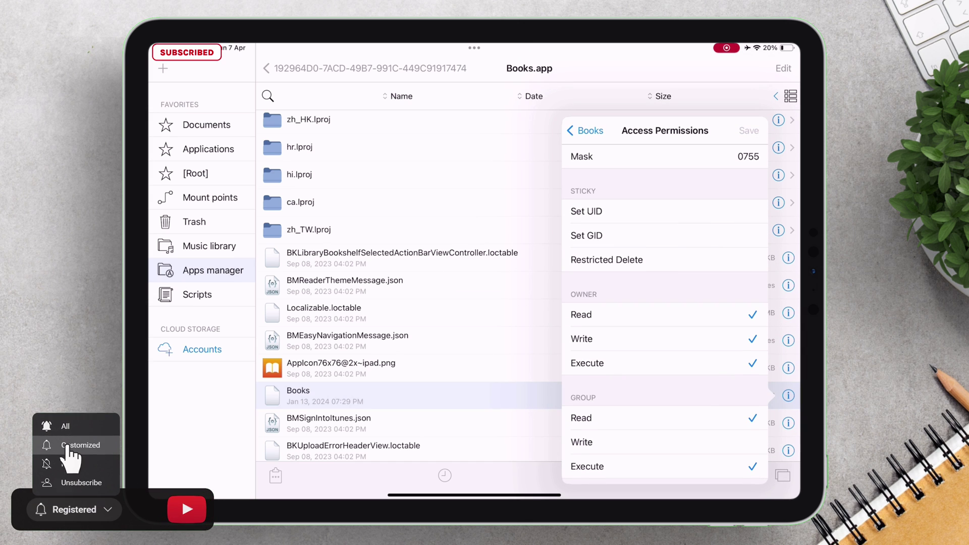
{"action": "key", "text": "Escape"}
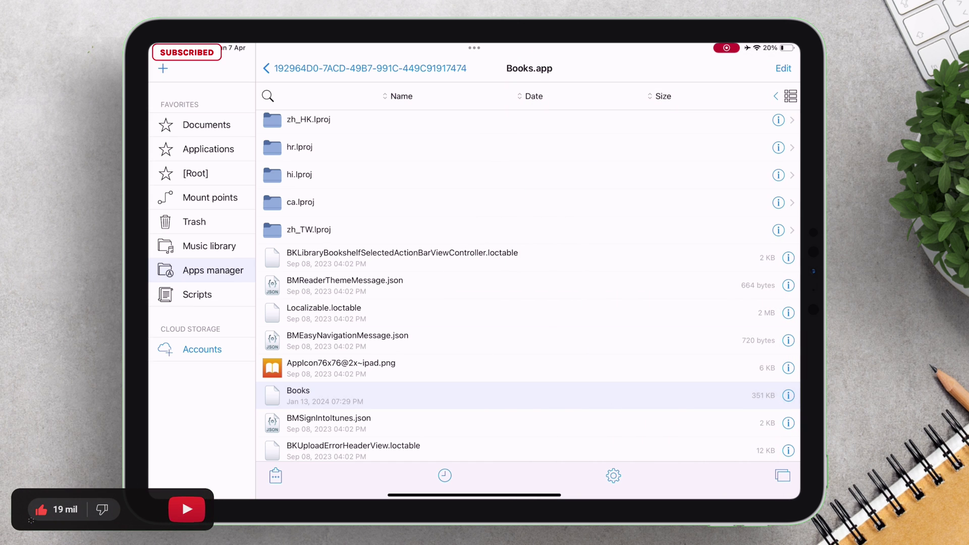
- Copy esignhelper from the ESign+5.0.0 folder tab
{"action": "left_click", "coordinate": [782, 476]}
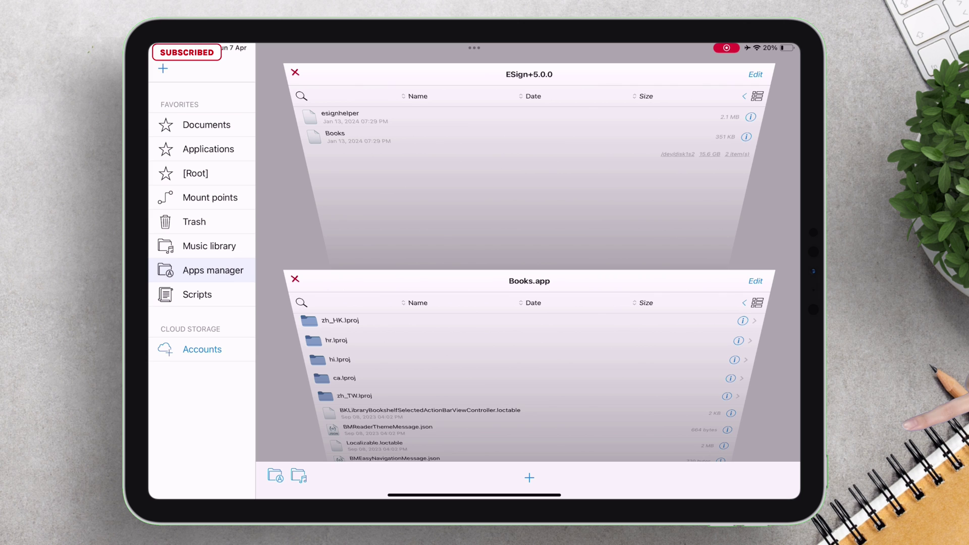
{"action": "left_click", "coordinate": [618, 156]}
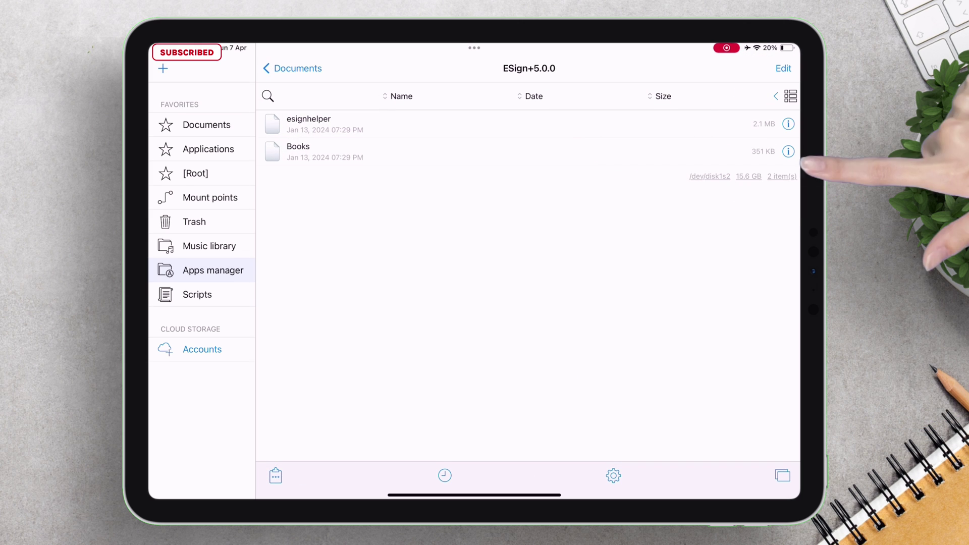
{"action": "left_click", "coordinate": [309, 124]}
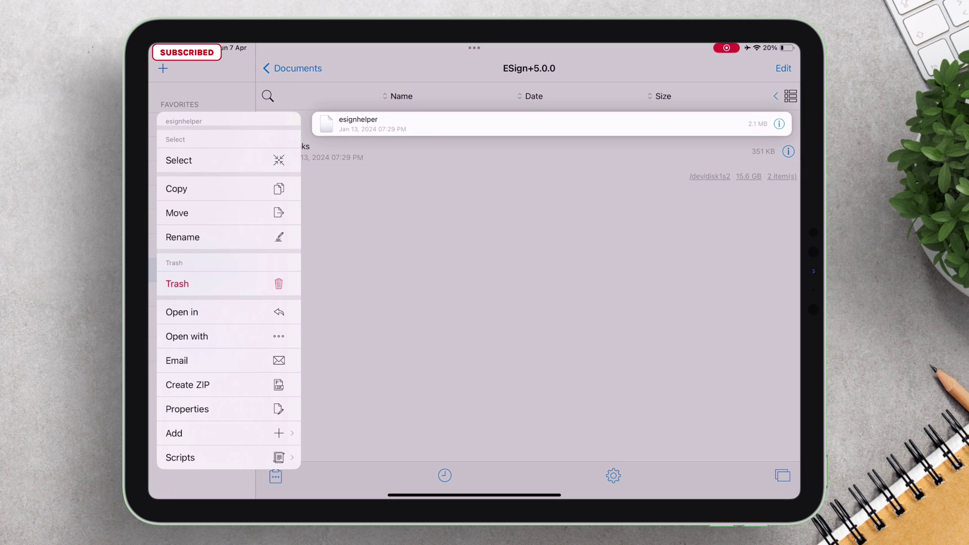
{"action": "left_click", "coordinate": [177, 189]}
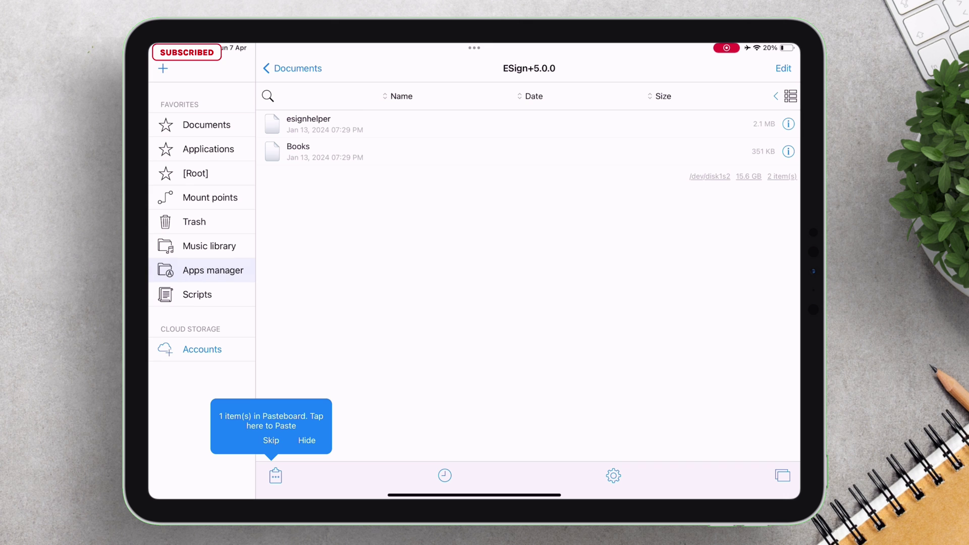
- Paste esignhelper into the Books.app folder
{"action": "left_click", "coordinate": [782, 475]}
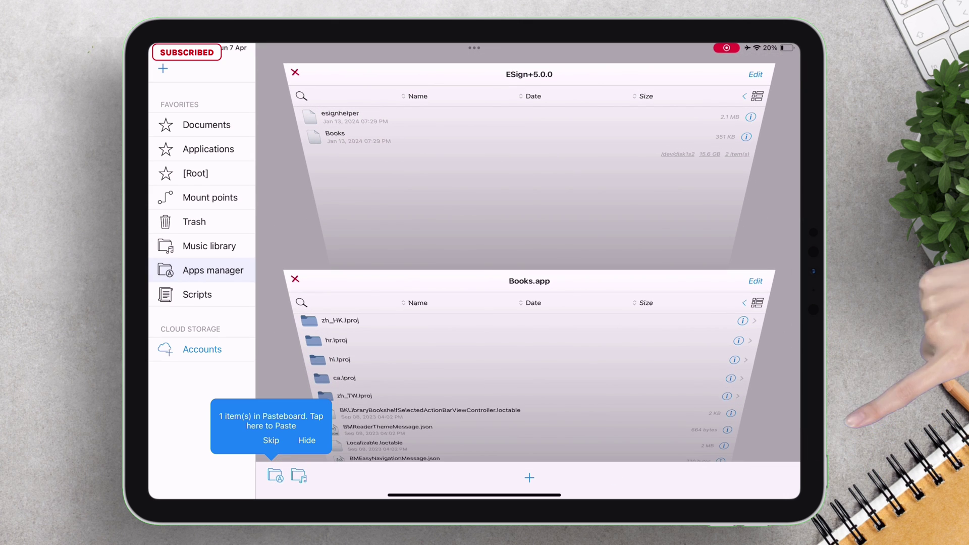
{"action": "left_click", "coordinate": [555, 327]}
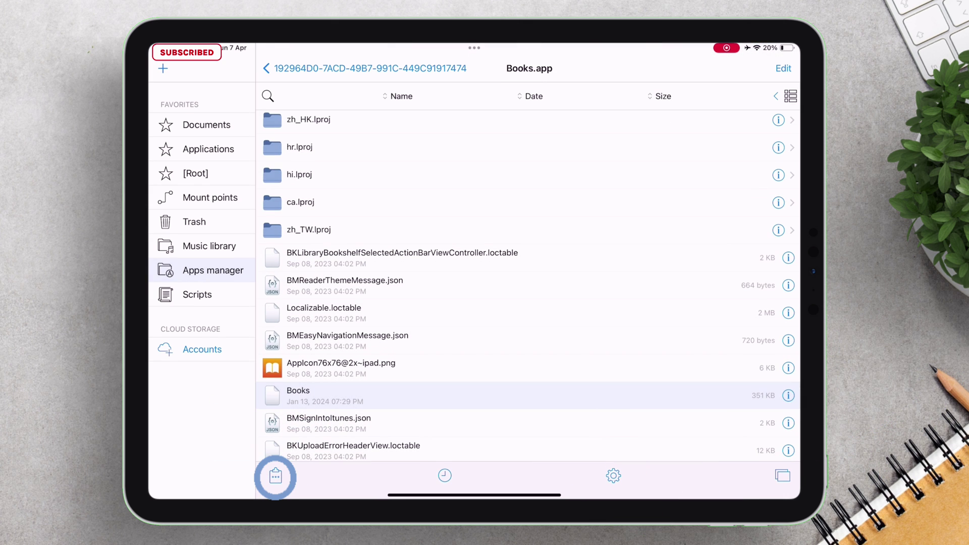
{"action": "left_click", "coordinate": [275, 477]}
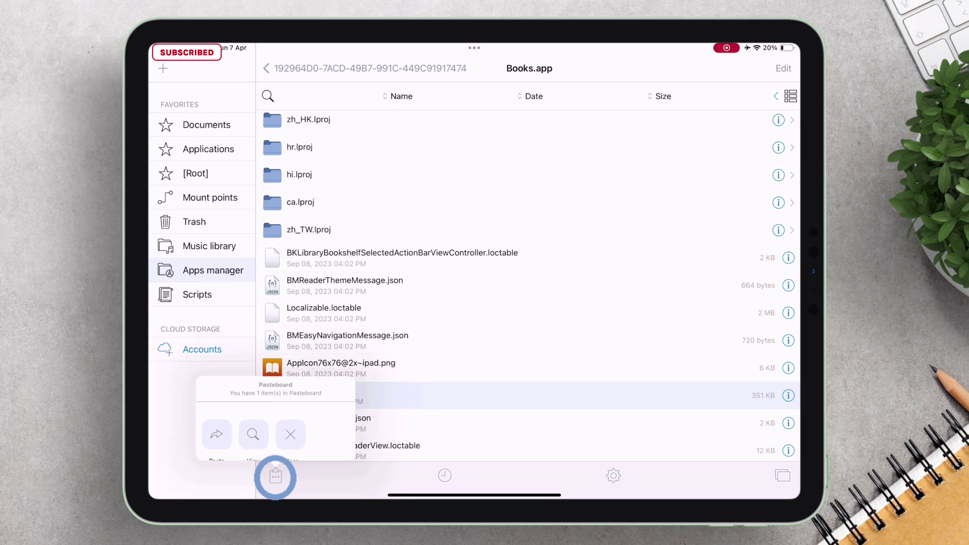
{"action": "left_click", "coordinate": [210, 427]}
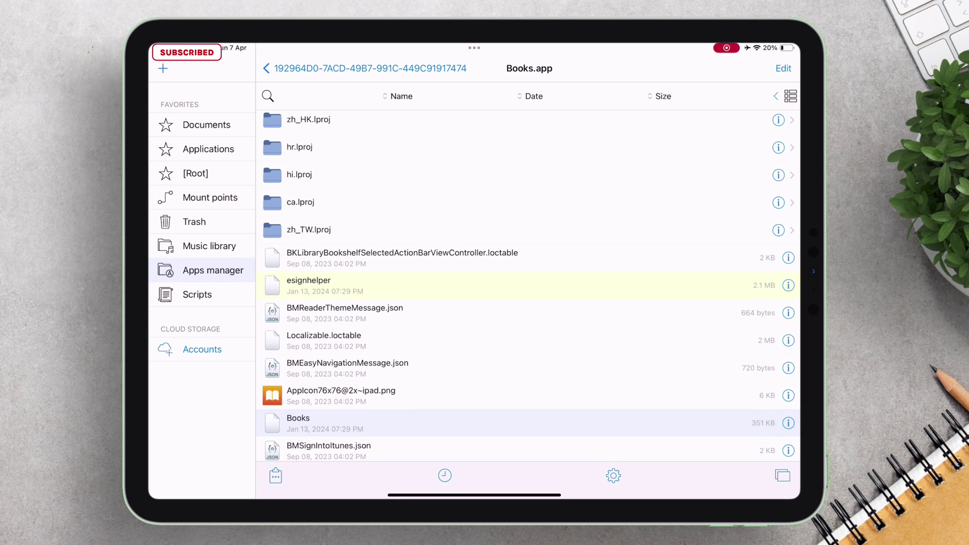
- Make _installd the owner of esignhelper and save the ownership change
{"action": "left_click", "coordinate": [787, 286]}
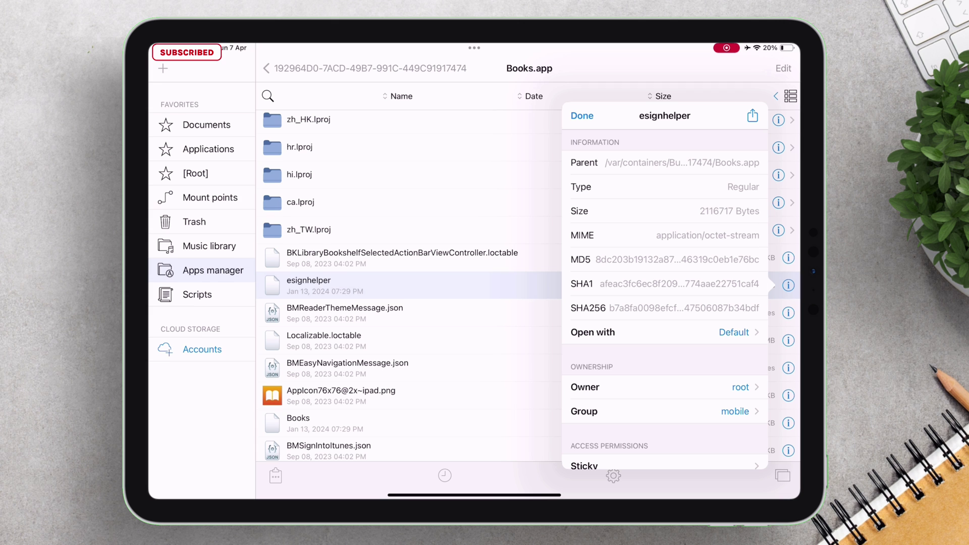
{"action": "left_click", "coordinate": [664, 387]}
{"action": "left_click", "coordinate": [606, 410]}
{"action": "scroll", "coordinate": [618, 303], "scroll_direction": "down", "scroll_amount": 5}
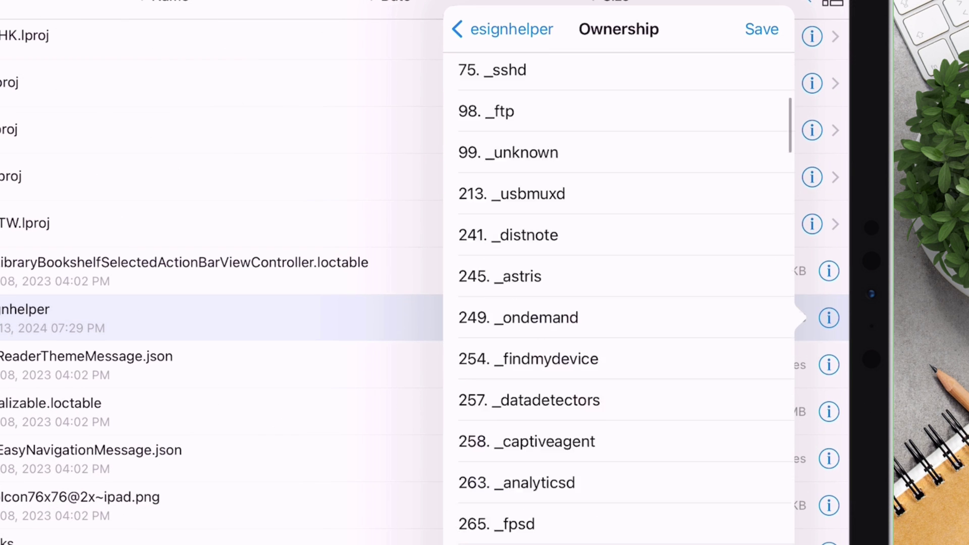
{"action": "scroll", "coordinate": [618, 303], "scroll_direction": "down", "scroll_amount": 10}
{"action": "scroll", "coordinate": [618, 302], "scroll_direction": "up", "scroll_amount": 1}
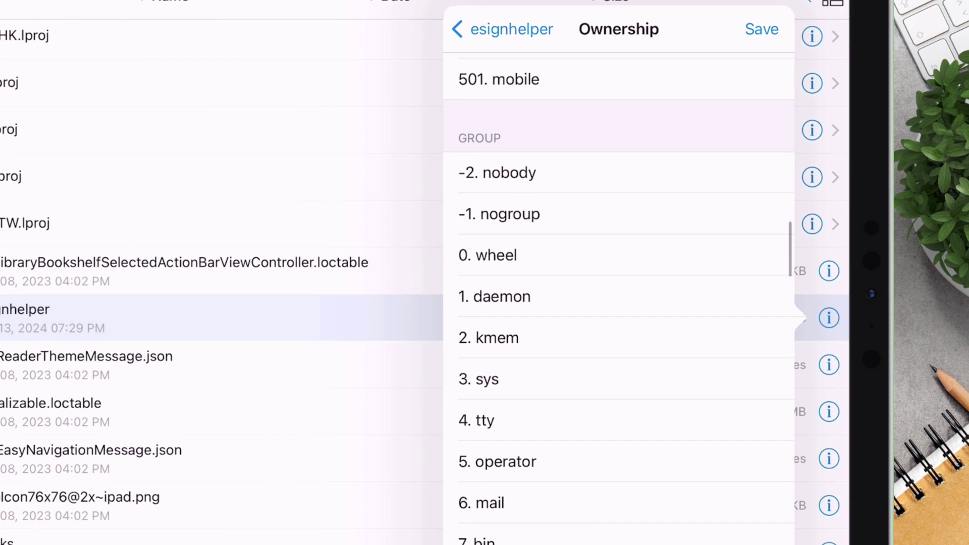
{"action": "scroll", "coordinate": [618, 303], "scroll_direction": "down", "scroll_amount": 2}
{"action": "scroll", "coordinate": [619, 303], "scroll_direction": "down", "scroll_amount": 5}
{"action": "scroll", "coordinate": [619, 303], "scroll_direction": "down", "scroll_amount": 3}
{"action": "scroll", "coordinate": [618, 302], "scroll_direction": "down", "scroll_amount": 2}
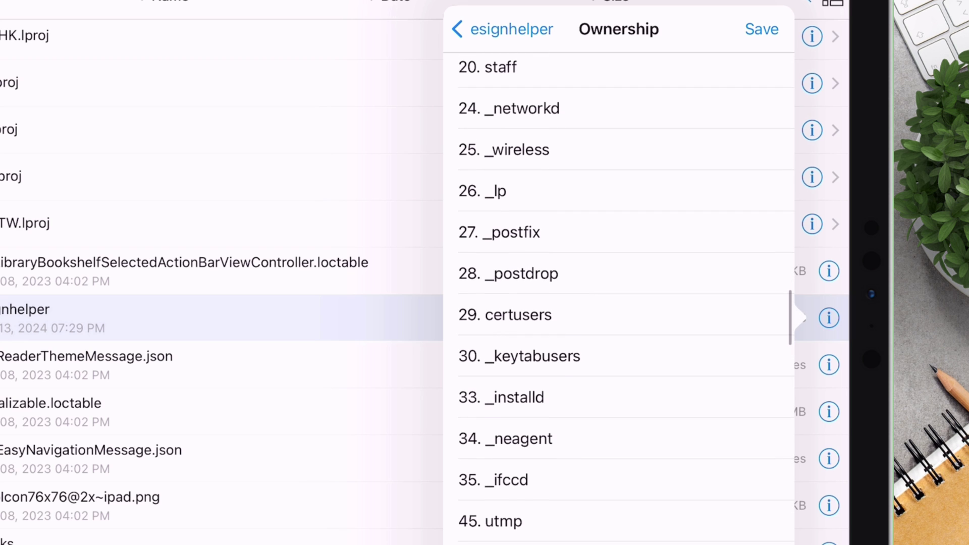
{"action": "left_click", "coordinate": [761, 29]}
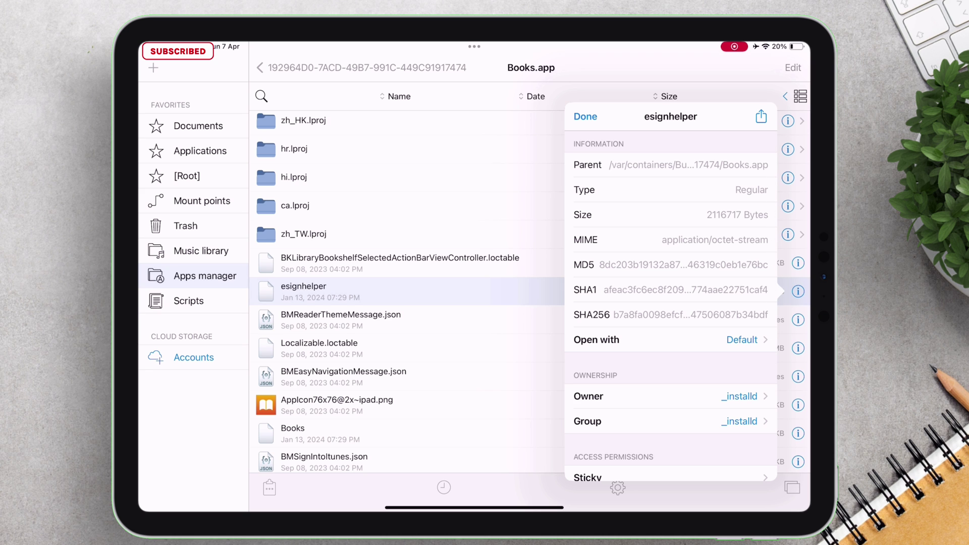
- Change esignhelper's access permission mask from 0600 to 0755
{"action": "scroll", "coordinate": [671, 303], "scroll_direction": "down", "scroll_amount": 3}
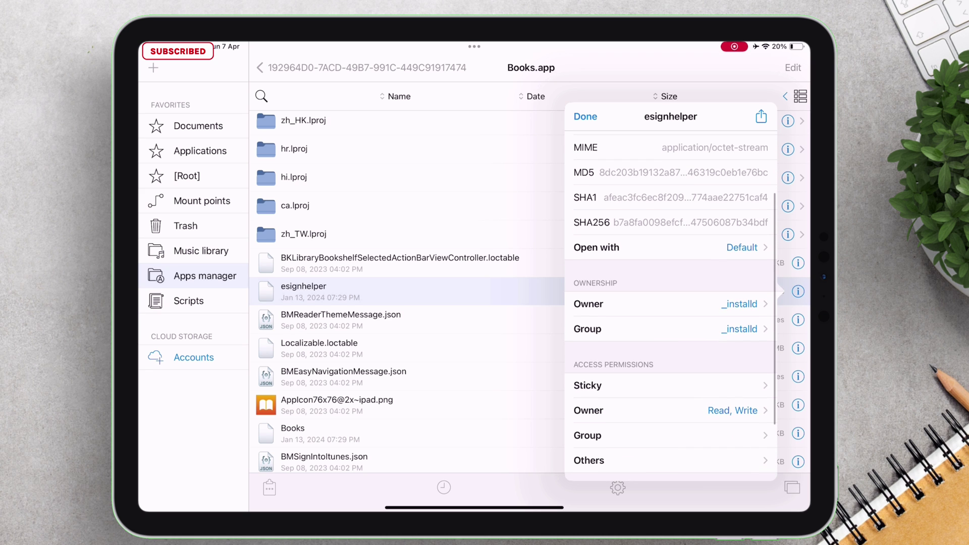
{"action": "left_click", "coordinate": [618, 382]}
{"action": "left_click", "coordinate": [755, 142]}
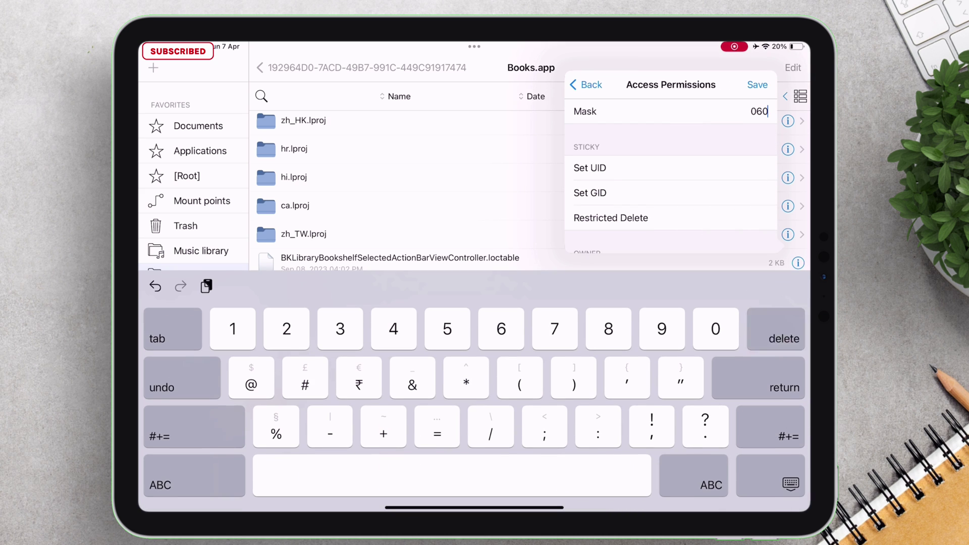
{"action": "key", "text": "BackSpace"}
{"action": "key", "text": "BackSpace"}
{"action": "key", "text": "BackSpace"}
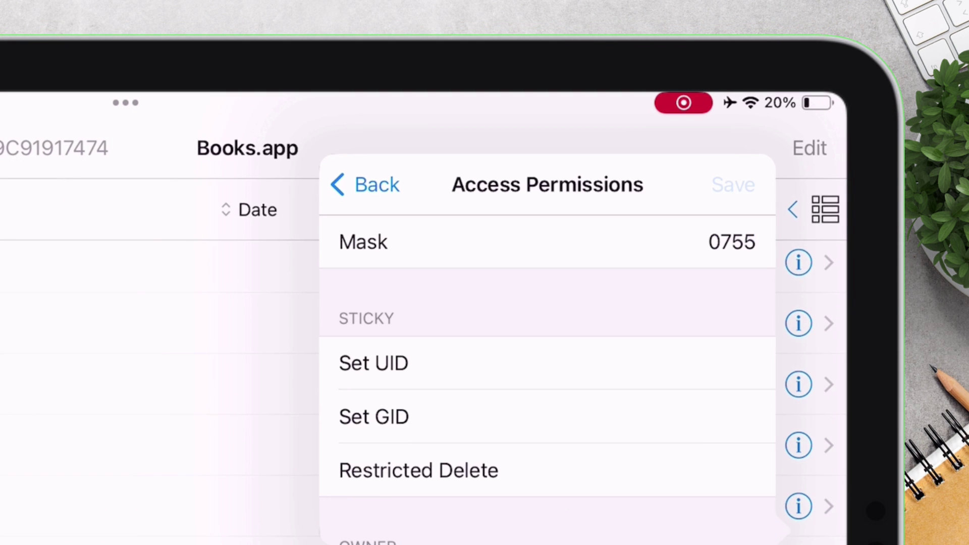
{"action": "key", "text": "Return"}
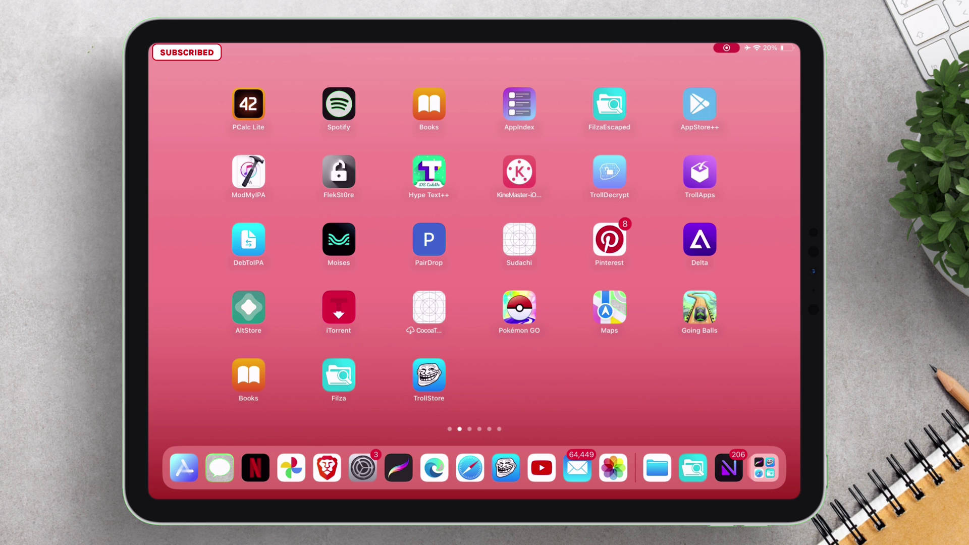
- Force-close Books from the app switcher and relaunch it as the Persistence Helper
{"action": "left_click", "coordinate": [249, 375]}
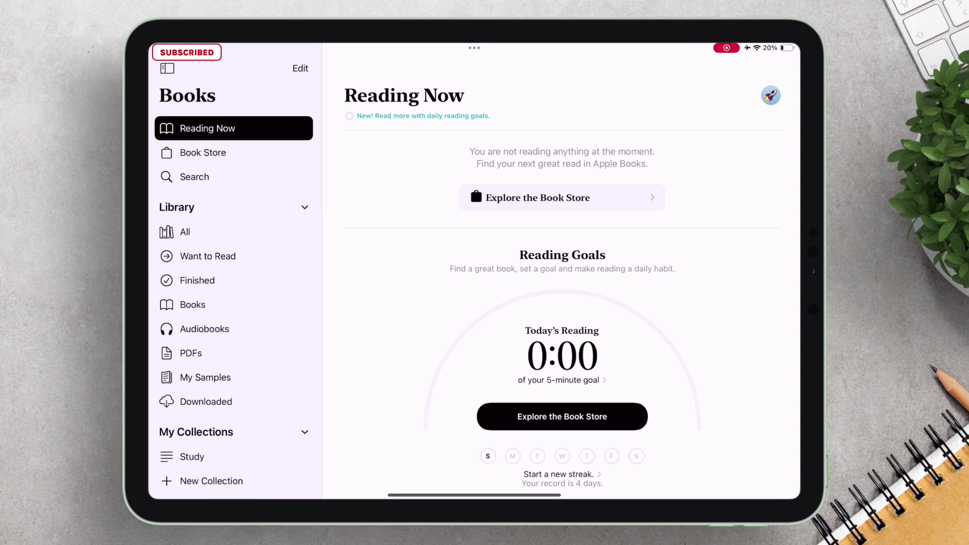
{"action": "left_click_drag", "start_coordinate": [474, 494], "coordinate": [649, 278]}
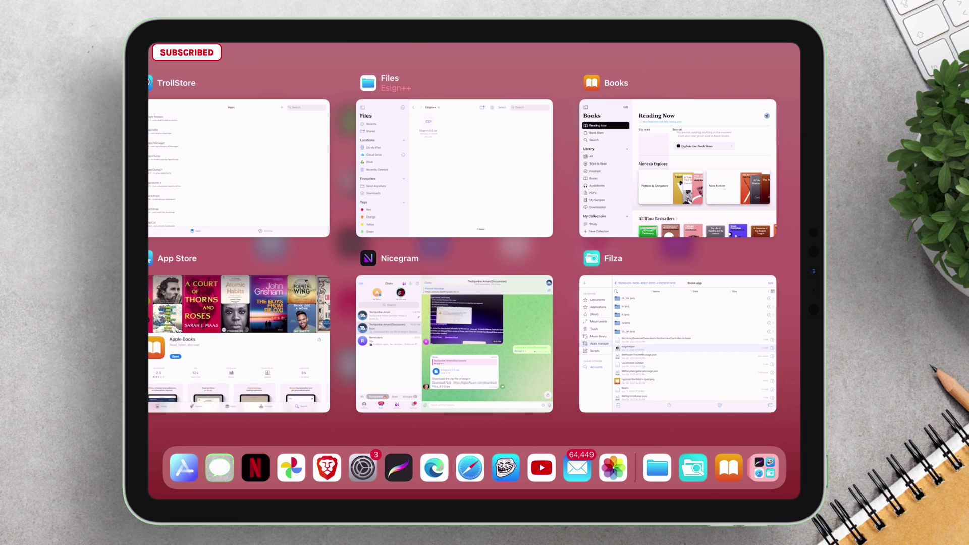
{"action": "left_click_drag", "start_coordinate": [678, 171], "coordinate": [677, 46]}
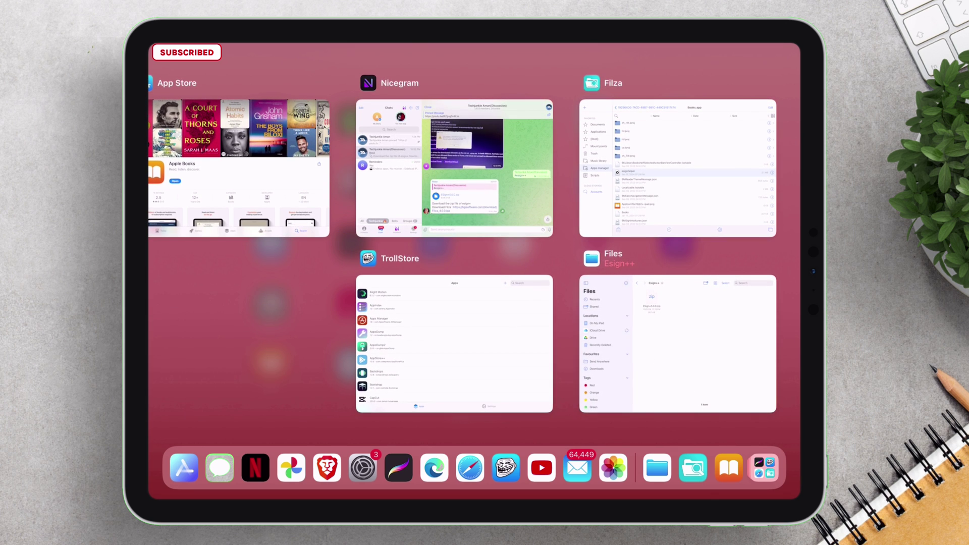
{"action": "left_click", "coordinate": [253, 374]}
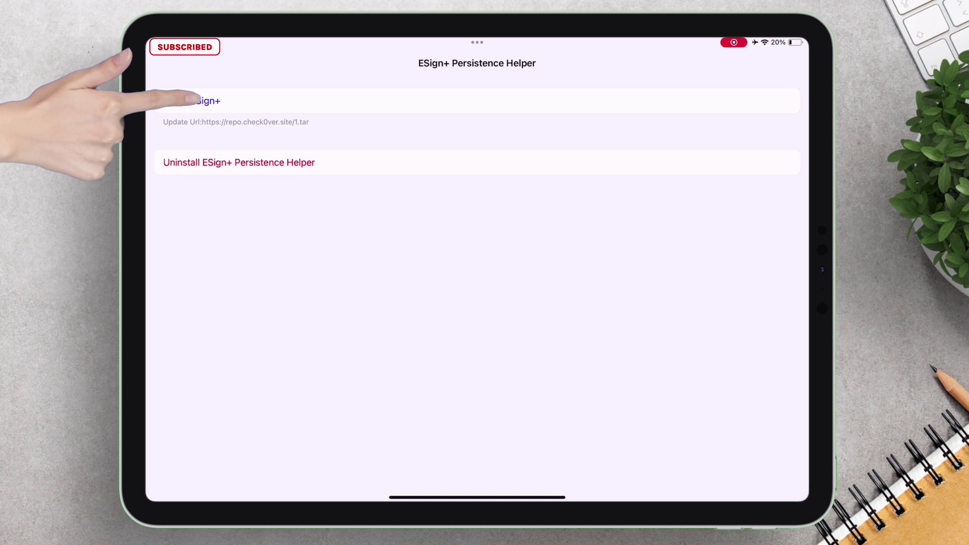
{"action": "left_click", "coordinate": [190, 100]}
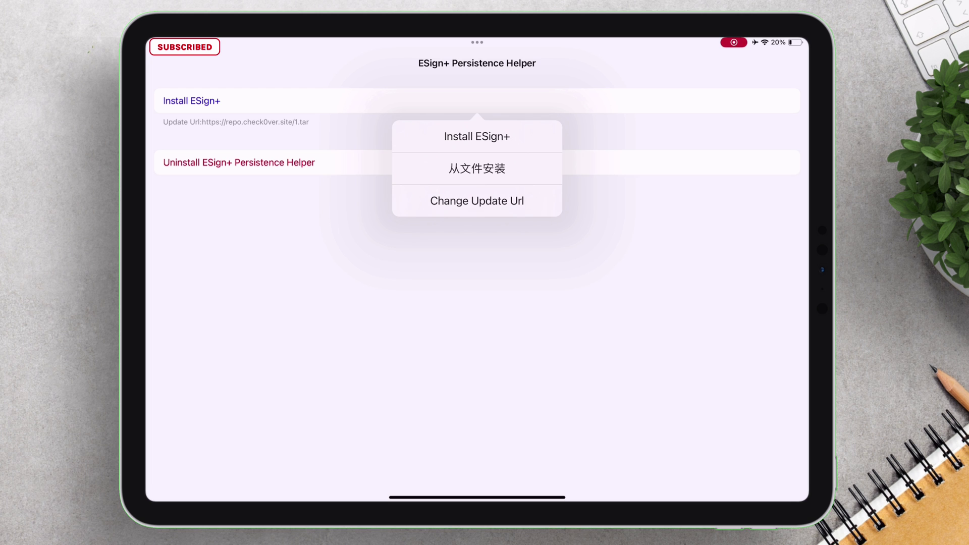
{"action": "left_click", "coordinate": [477, 200]}
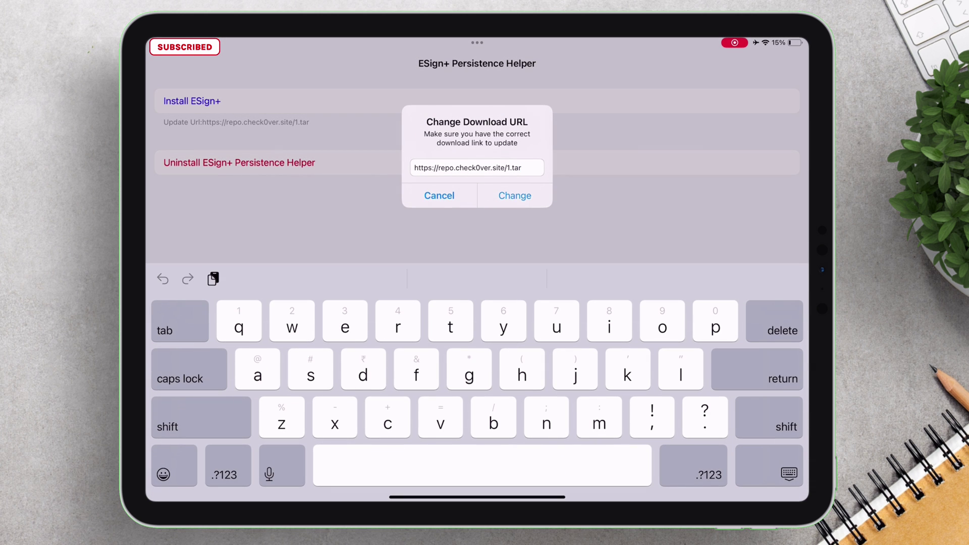
{"action": "key", "text": "BackSpace"}
{"action": "key", "text": "BackSpace"}
{"action": "key", "text": "BackSpace"}
{"action": "key", "text": "BackSpace"}
{"action": "key", "text": "BackSpace"}
{"action": "key", "text": "BackSpace"}
{"action": "key", "text": "BackSpace"}
{"action": "key", "text": "BackSpace"}
{"action": "key", "text": "BackSpace"}
{"action": "key", "text": "BackSpace"}
{"action": "key", "text": "BackSpace"}
{"action": "key", "text": "BackSpace"}
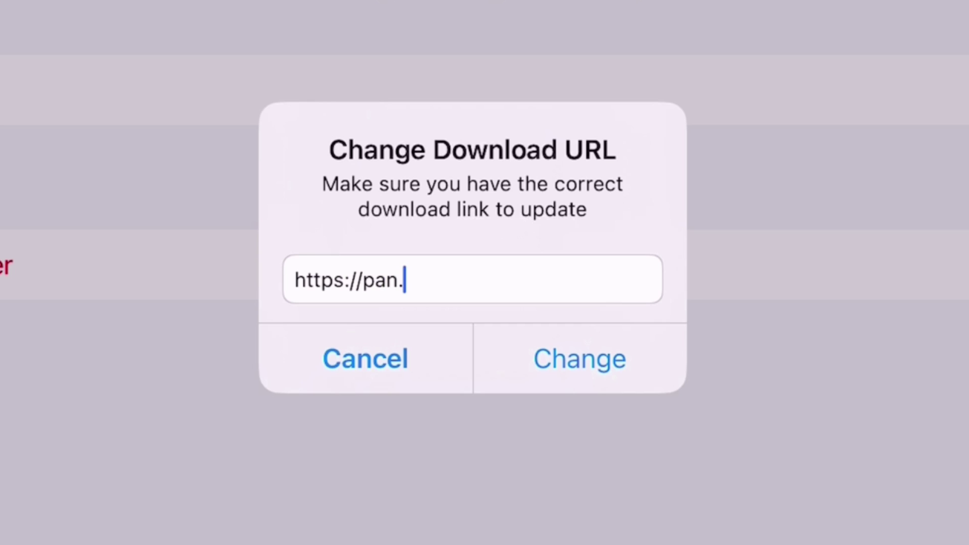
{"action": "type", "text": "yy"}
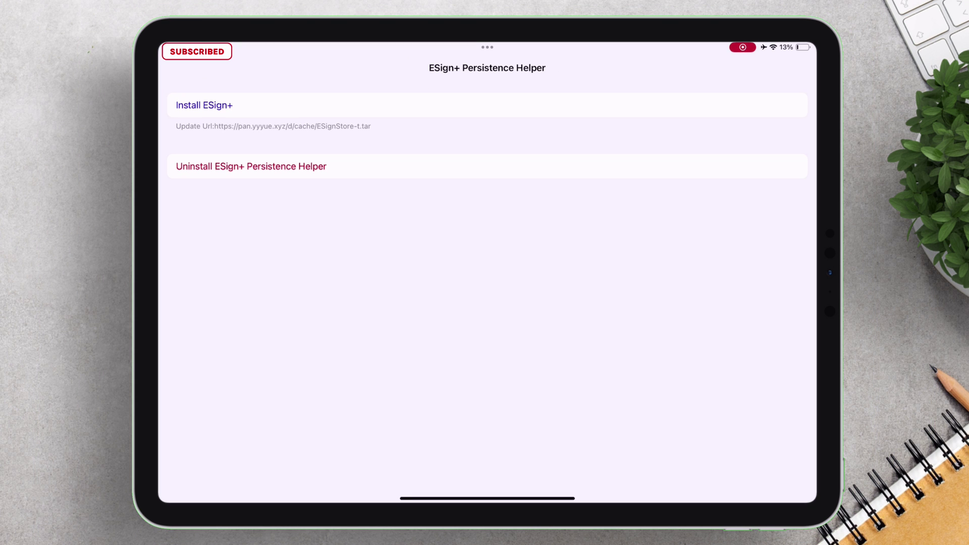
- Install ESign+ 5.0.2, dismiss the success alert, and launch ESign+ to its File List
{"action": "left_click", "coordinate": [487, 105]}
{"action": "left_click", "coordinate": [486, 138]}
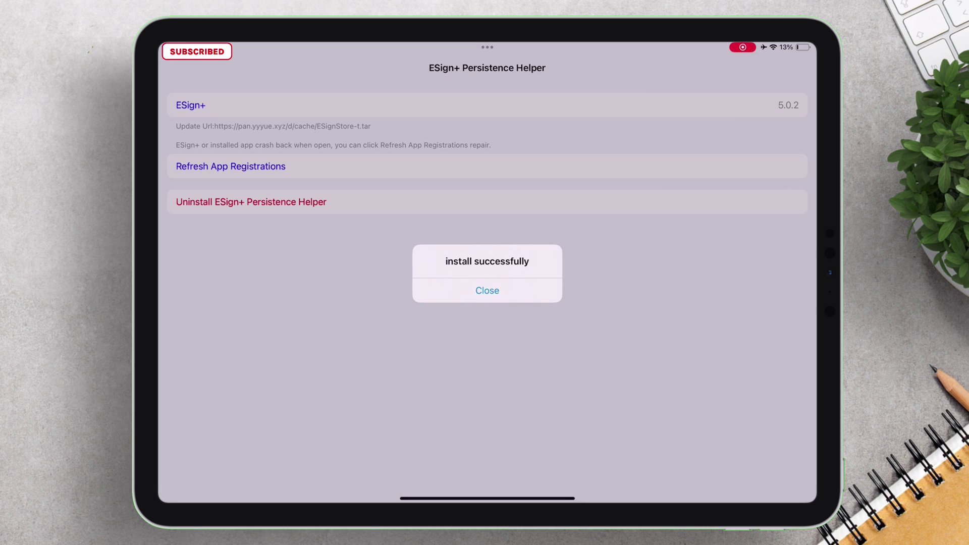
{"action": "left_click", "coordinate": [487, 290]}
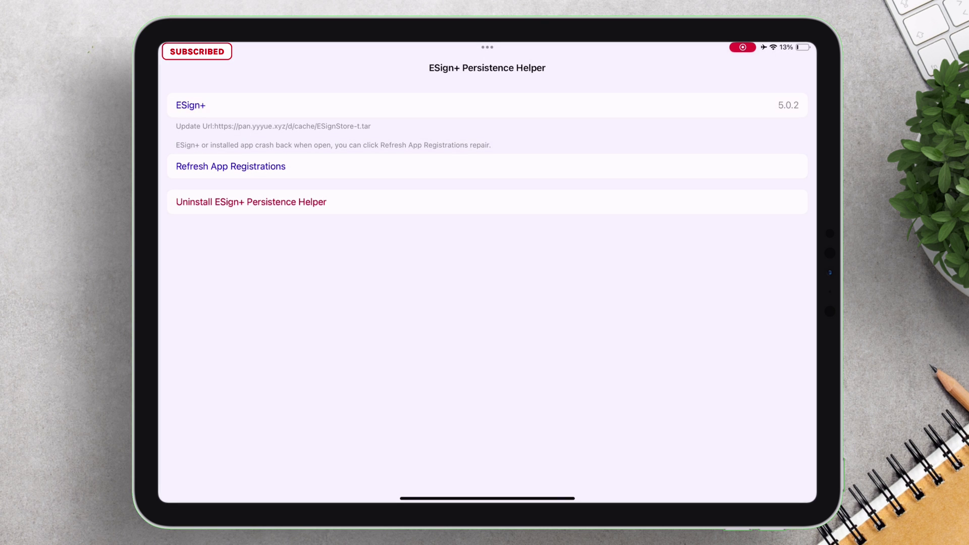
{"action": "left_click", "coordinate": [486, 105]}
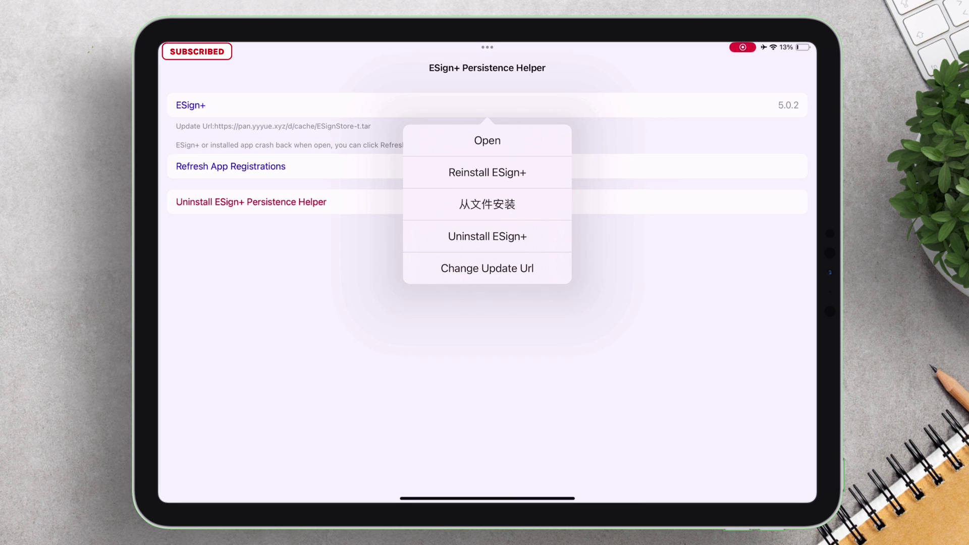
{"action": "left_click", "coordinate": [487, 141]}
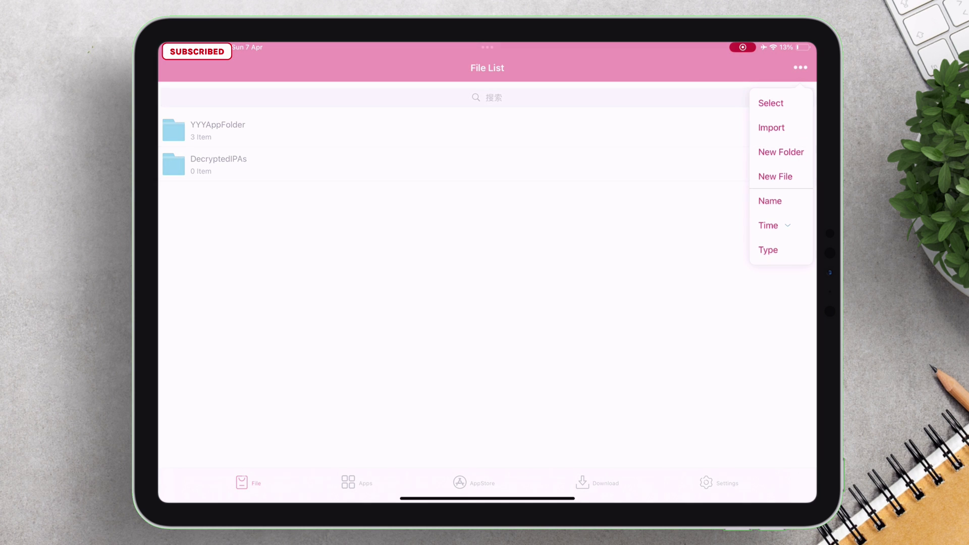
- Import iNDS 2.ipa into ESign+ and Troll Install it
{"action": "left_click", "coordinate": [771, 127]}
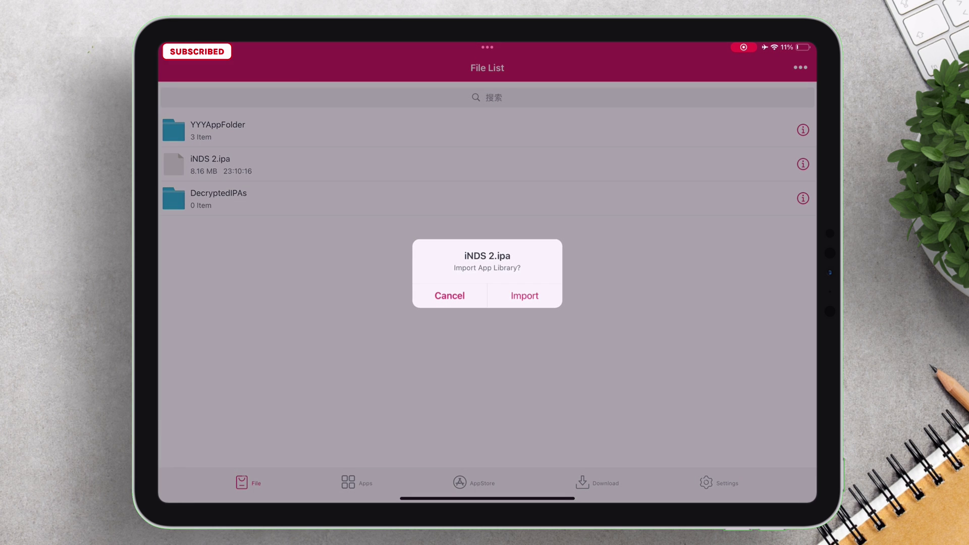
{"action": "left_click", "coordinate": [524, 296]}
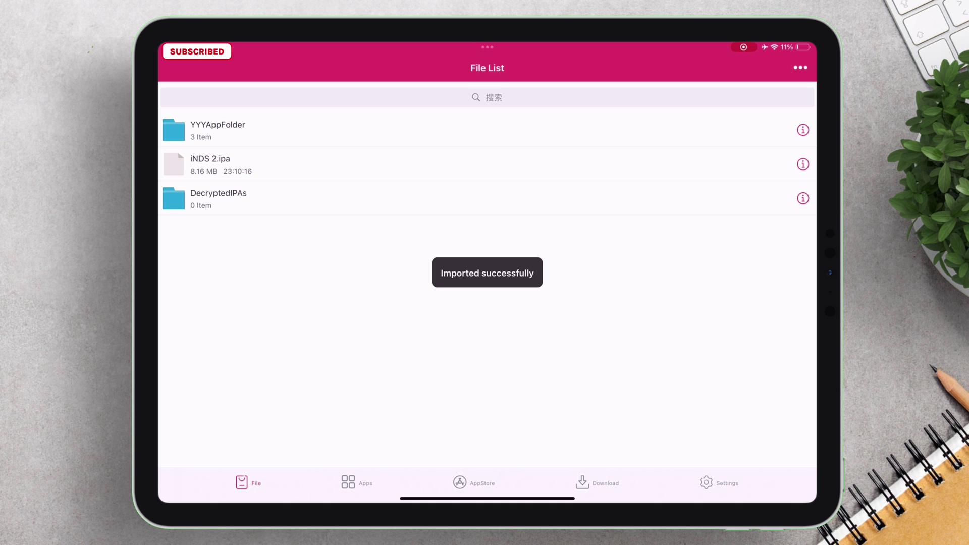
{"action": "left_click", "coordinate": [210, 164]}
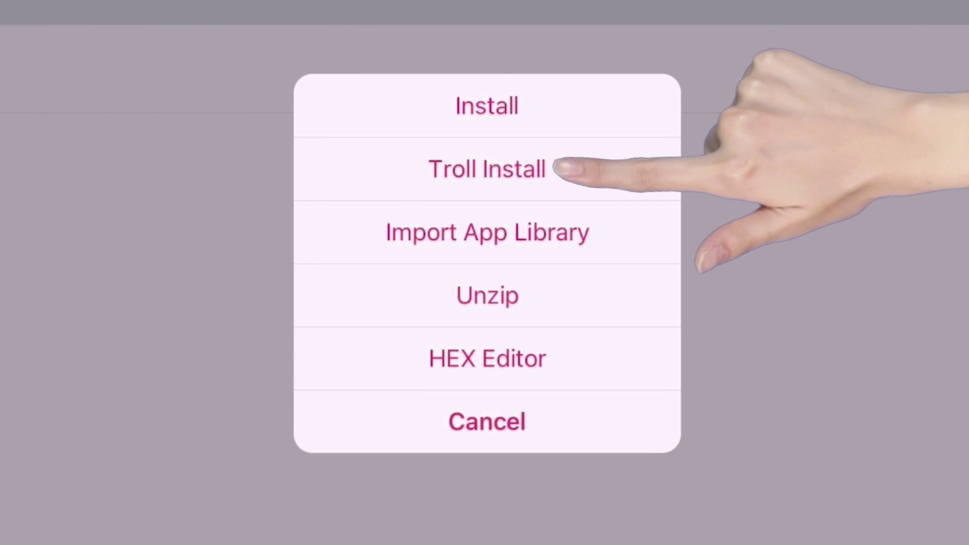
{"action": "left_click", "coordinate": [555, 168]}
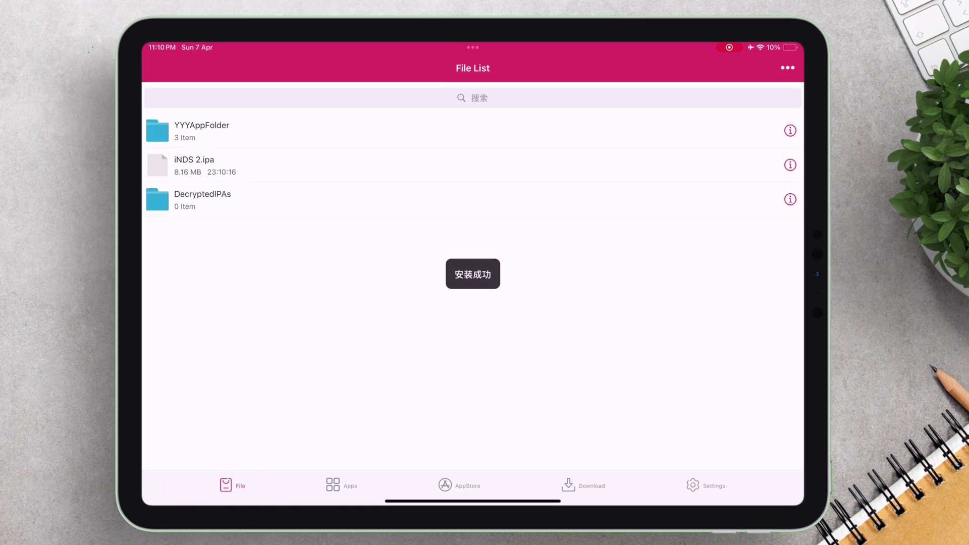
- Launch iNDS from home, deny the microphone request, then check ESign+'s Installed apps list
{"action": "left_click_drag", "start_coordinate": [473, 501], "coordinate": [473, 354]}
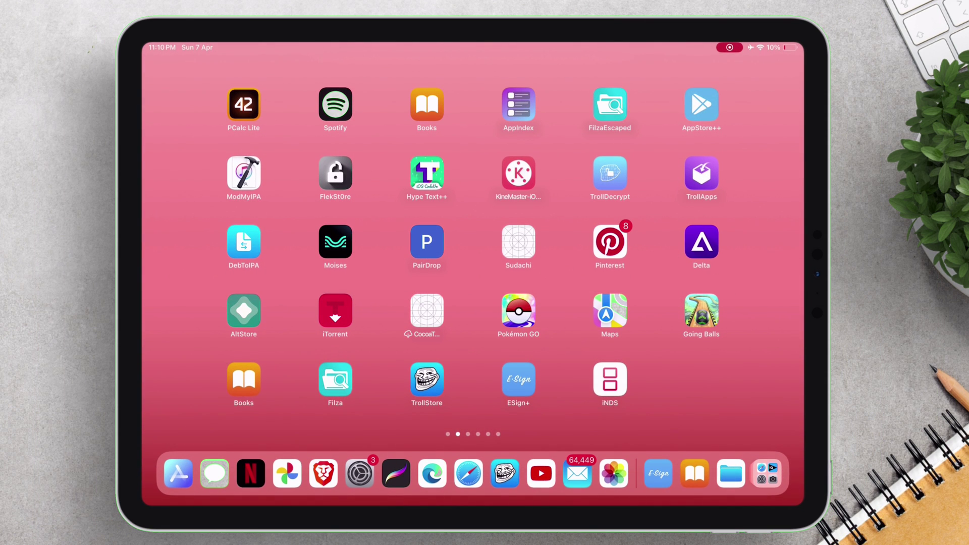
{"action": "left_click", "coordinate": [610, 378]}
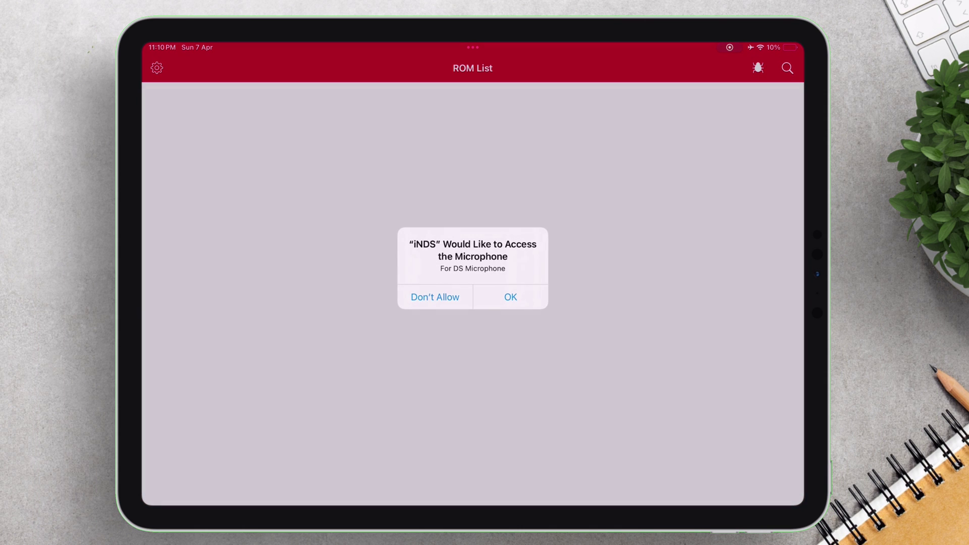
{"action": "left_click", "coordinate": [510, 297]}
{"action": "left_click_drag", "start_coordinate": [472, 500], "coordinate": [472, 353]}
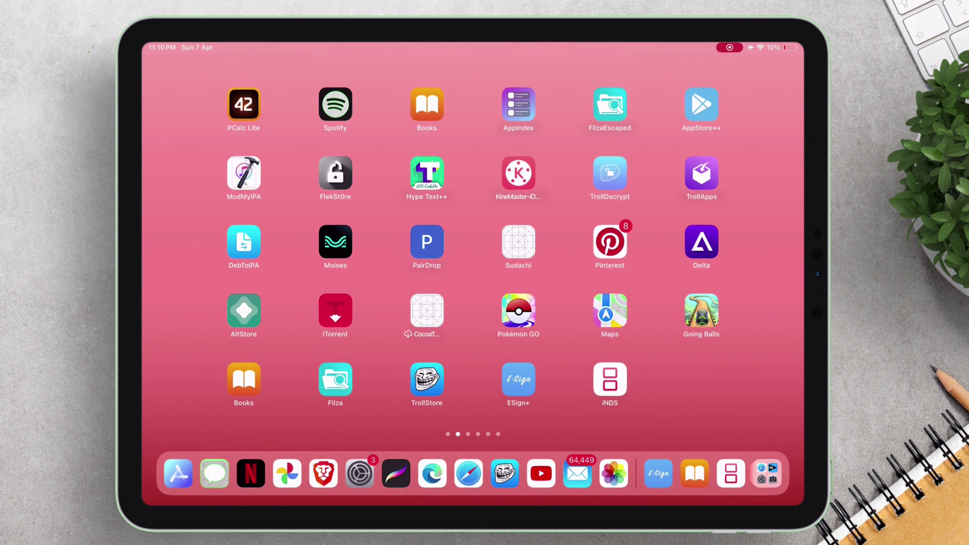
{"action": "left_click", "coordinate": [518, 378]}
{"action": "left_click", "coordinate": [332, 485]}
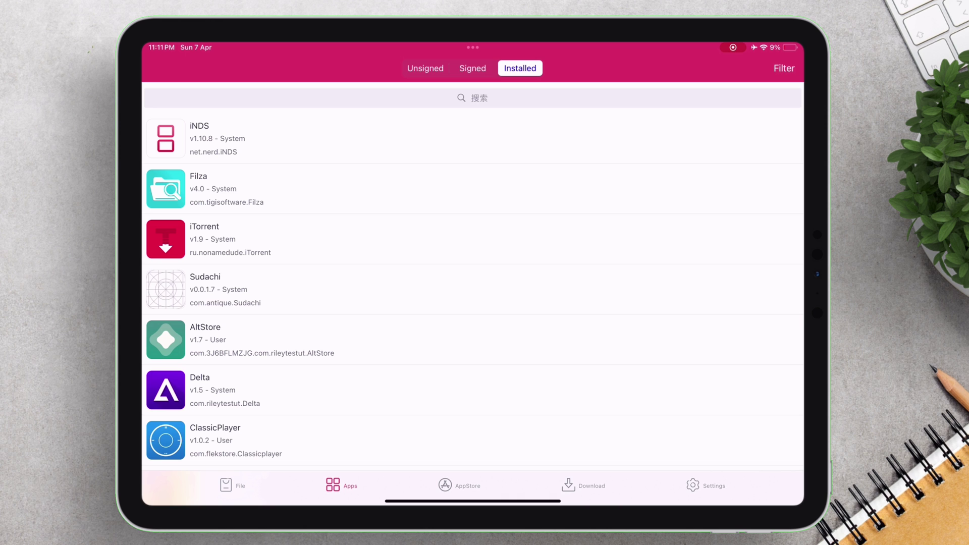
- Tap the iNDS row under Apps > Installed to show its open, export and uninstall actions
{"action": "left_click", "coordinate": [302, 138]}
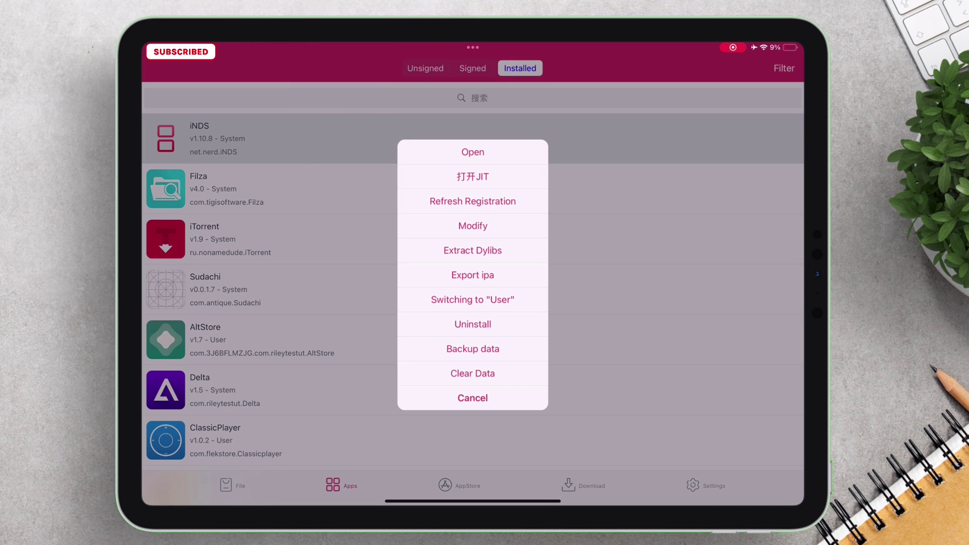